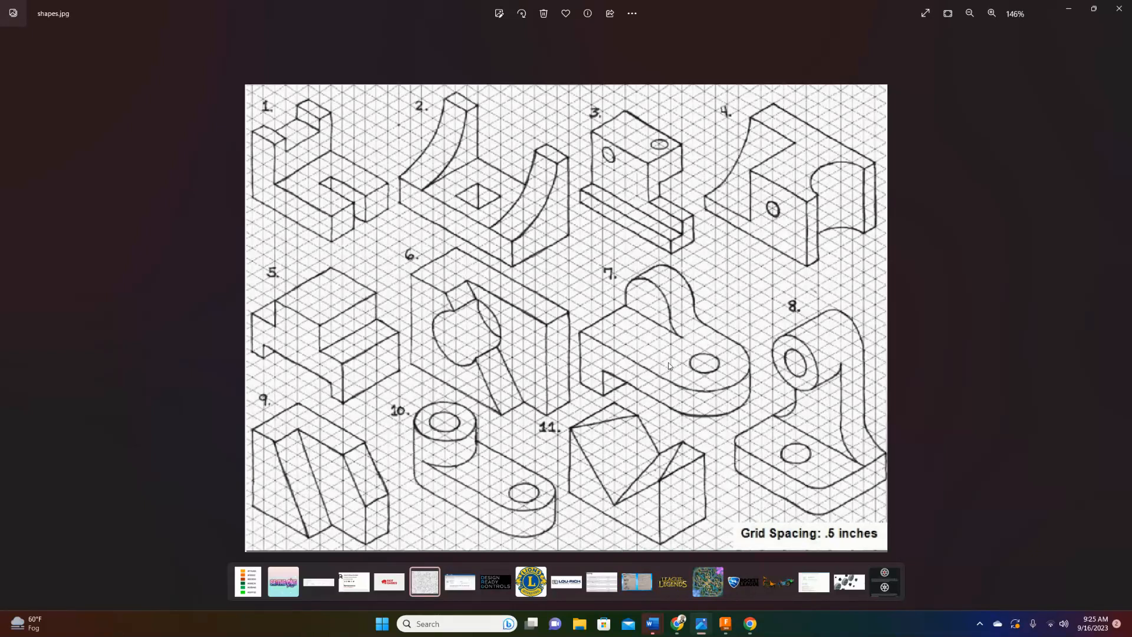
Switch to Fusion 360, open Part 7 from the Learn 360 project's Basic Parts folder, and close the data panel
left_click(724, 623)
left_click(8, 26)
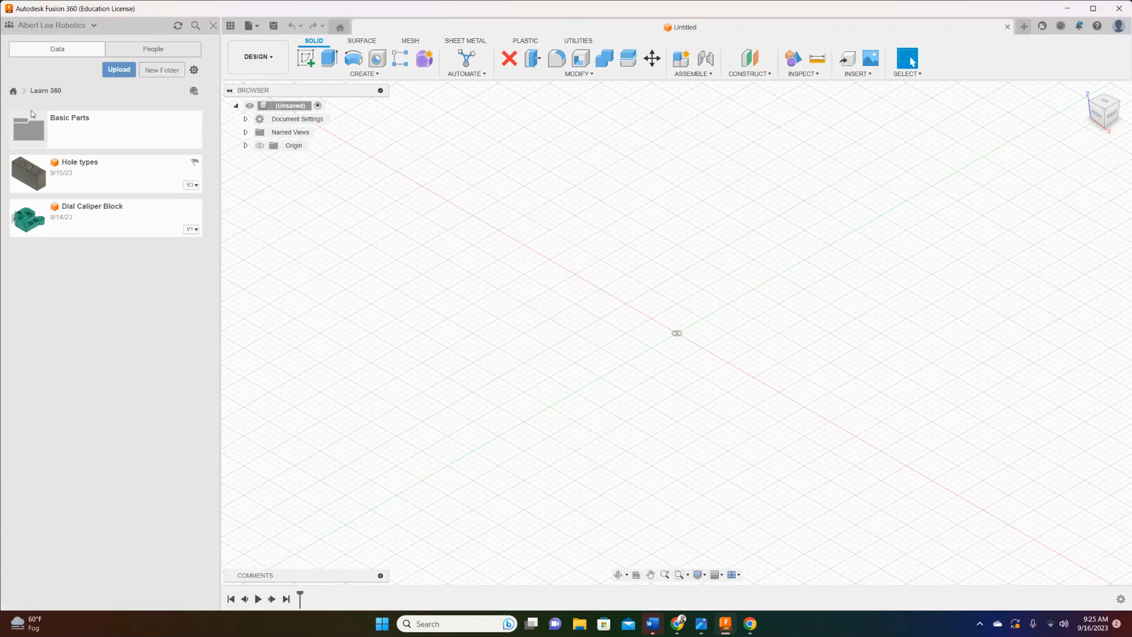
left_click(14, 91)
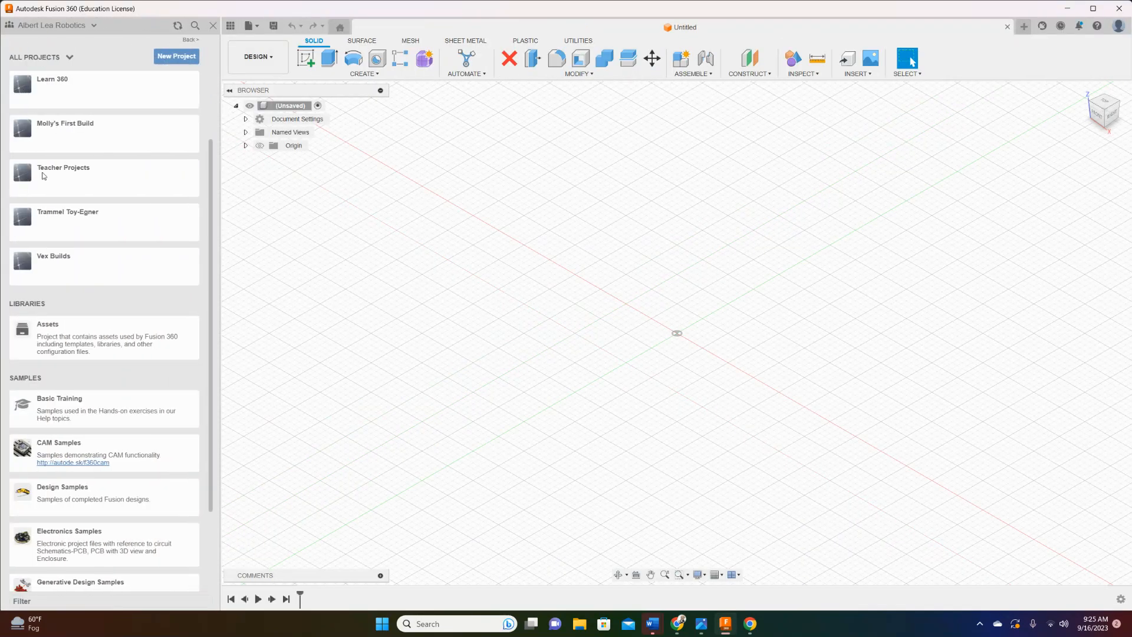
left_click(56, 87)
left_click(64, 136)
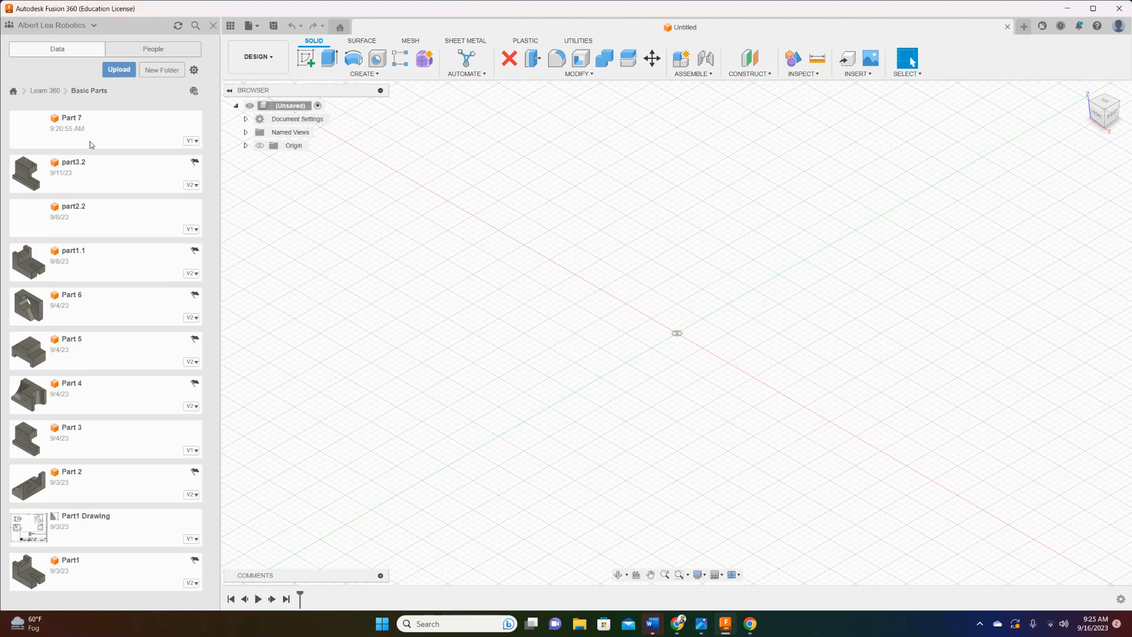
double_click(96, 134)
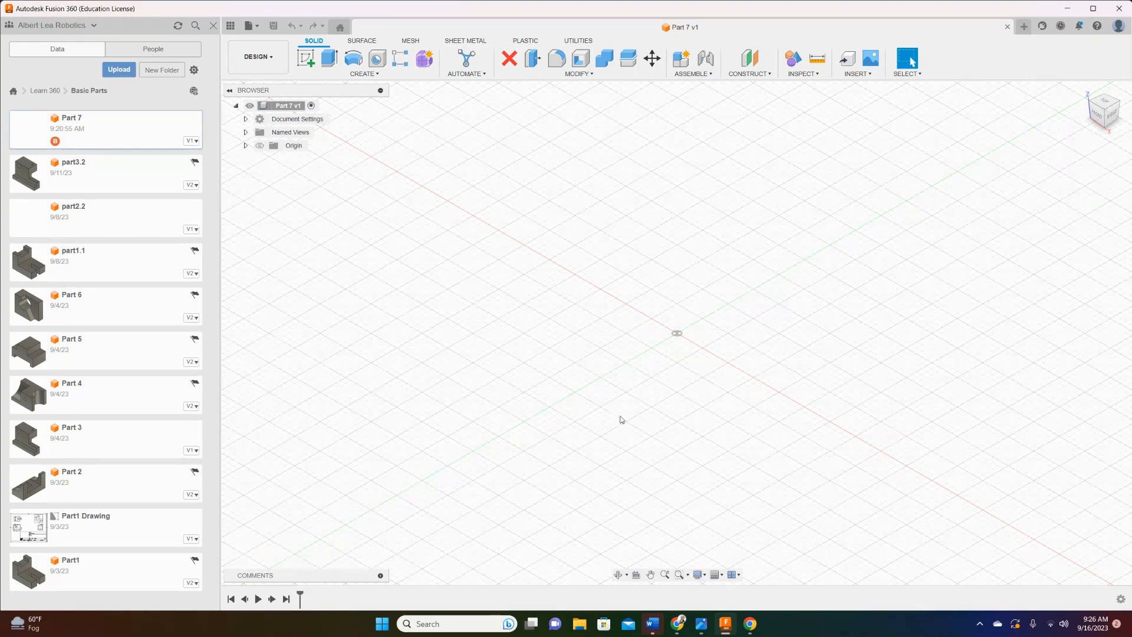
left_click(215, 25)
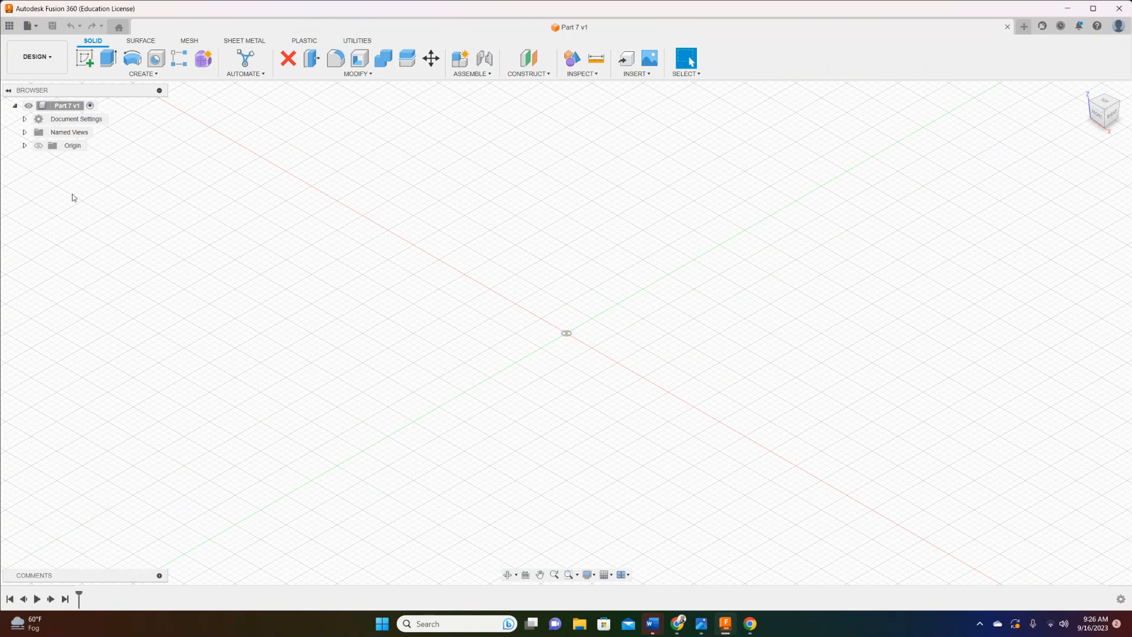
On the horizontal origin plane, sketch a rectangle from the origin, 4 in wide and 3 in high
left_click(84, 55)
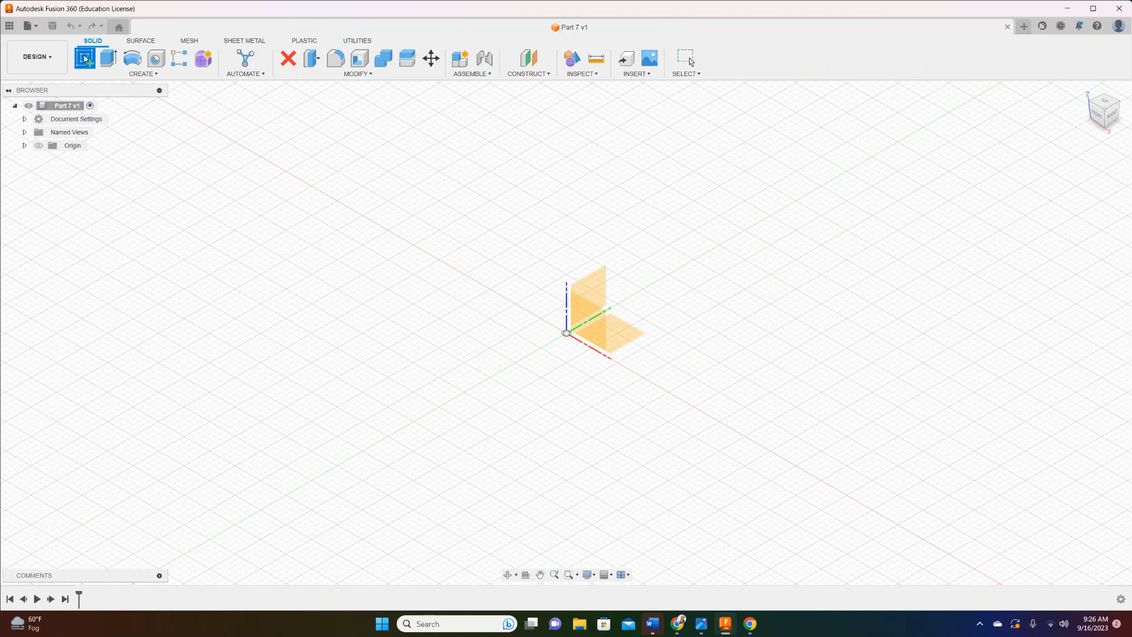
left_click(624, 335)
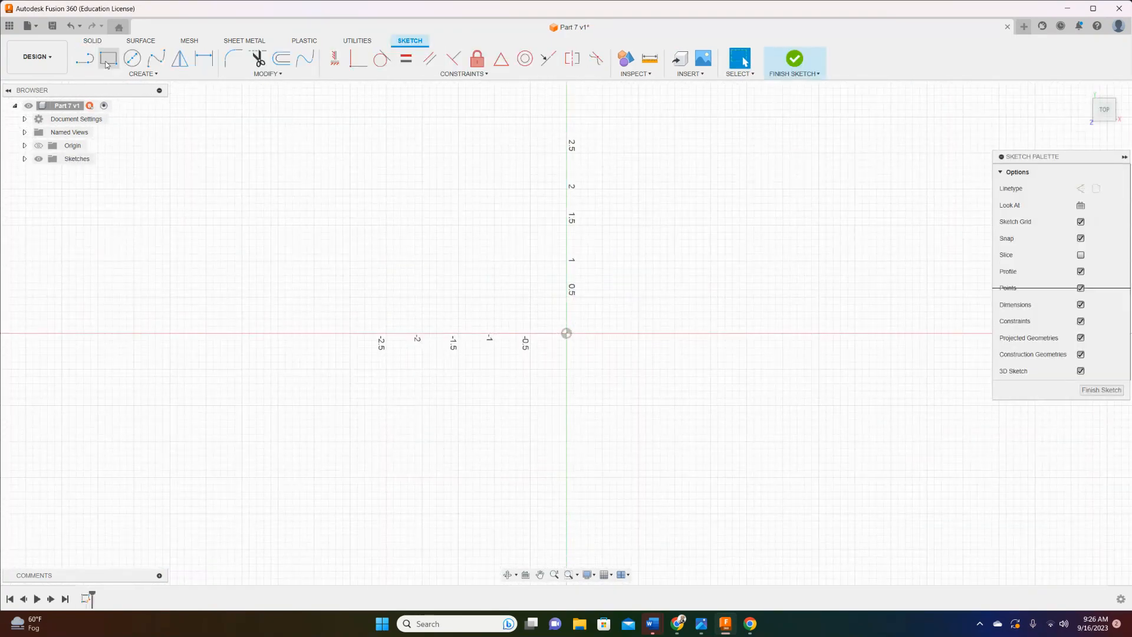
left_click(114, 62)
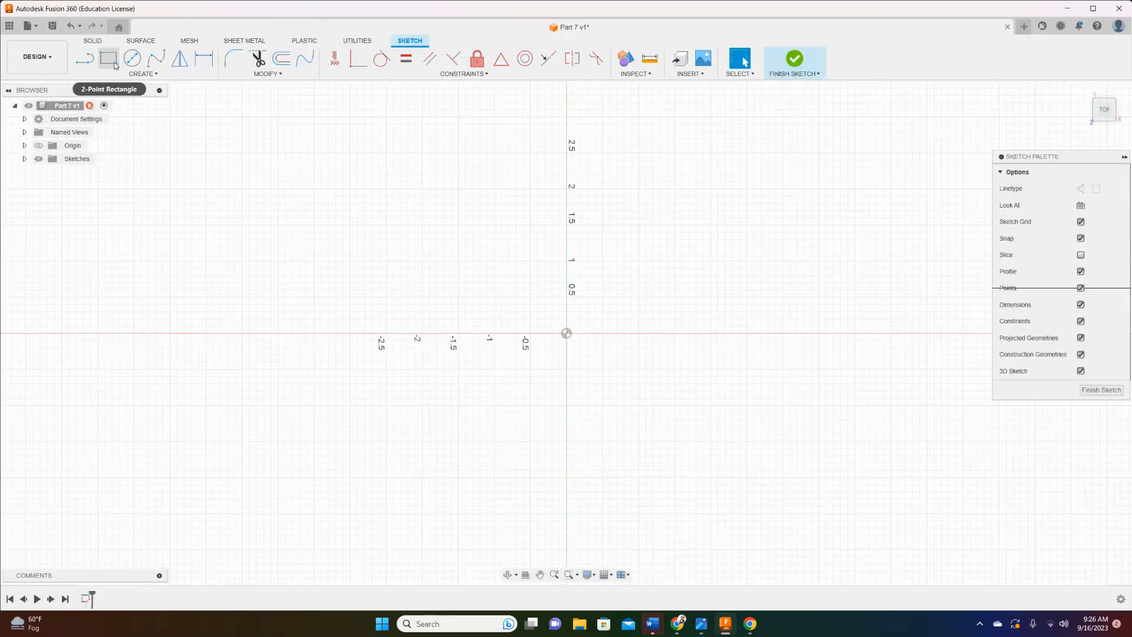
left_click(567, 334)
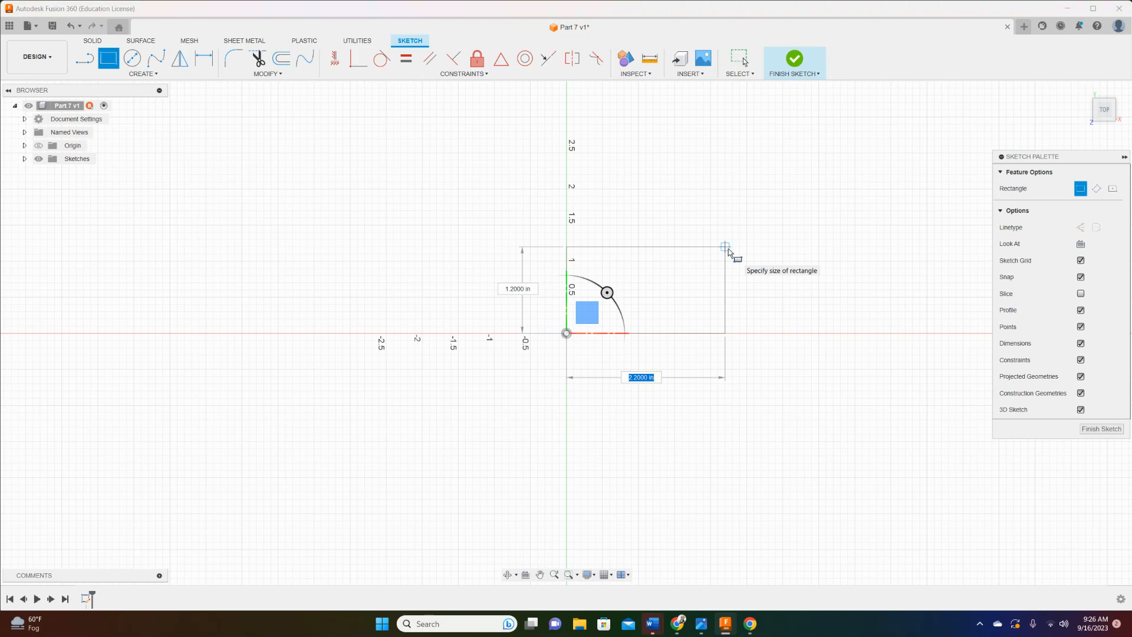
type("4")
key("Tab")
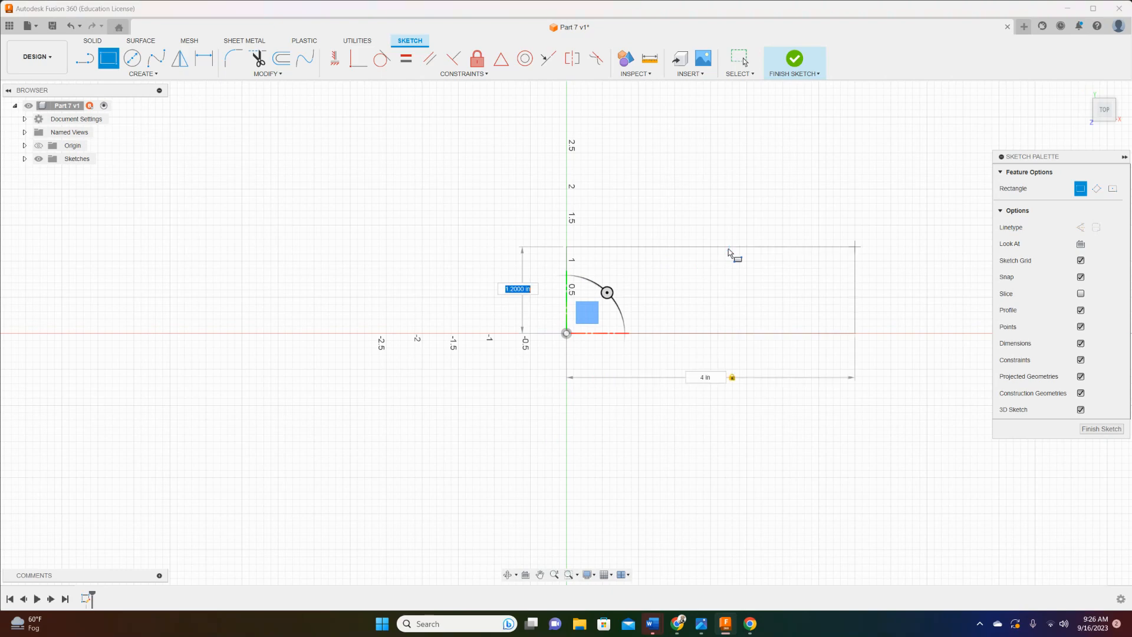
type("3")
key("Tab")
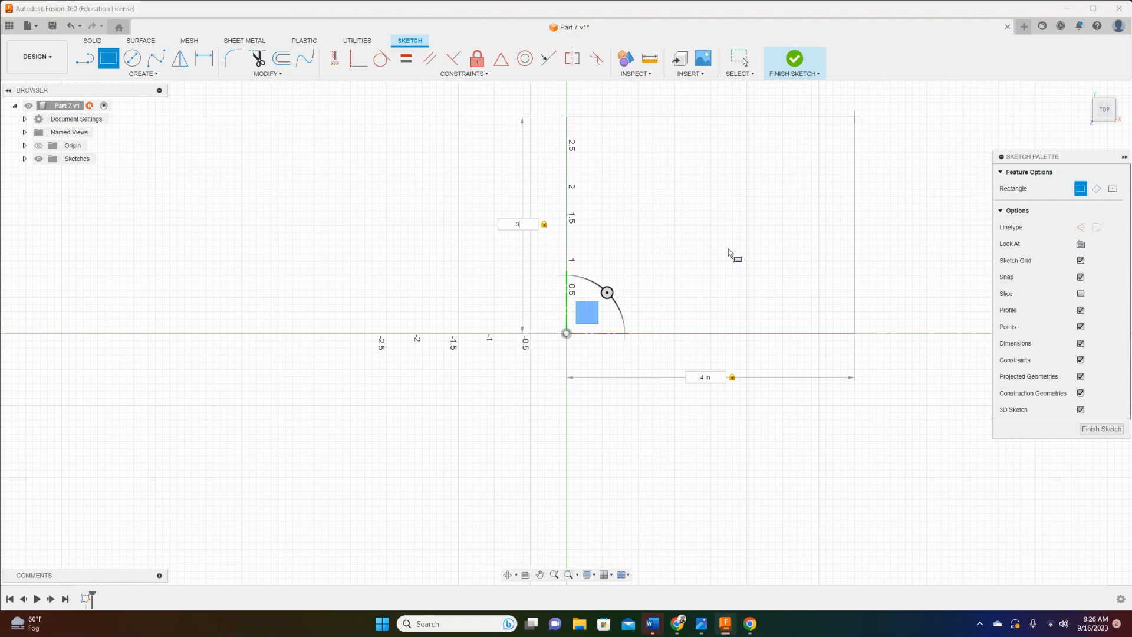
key("Return")
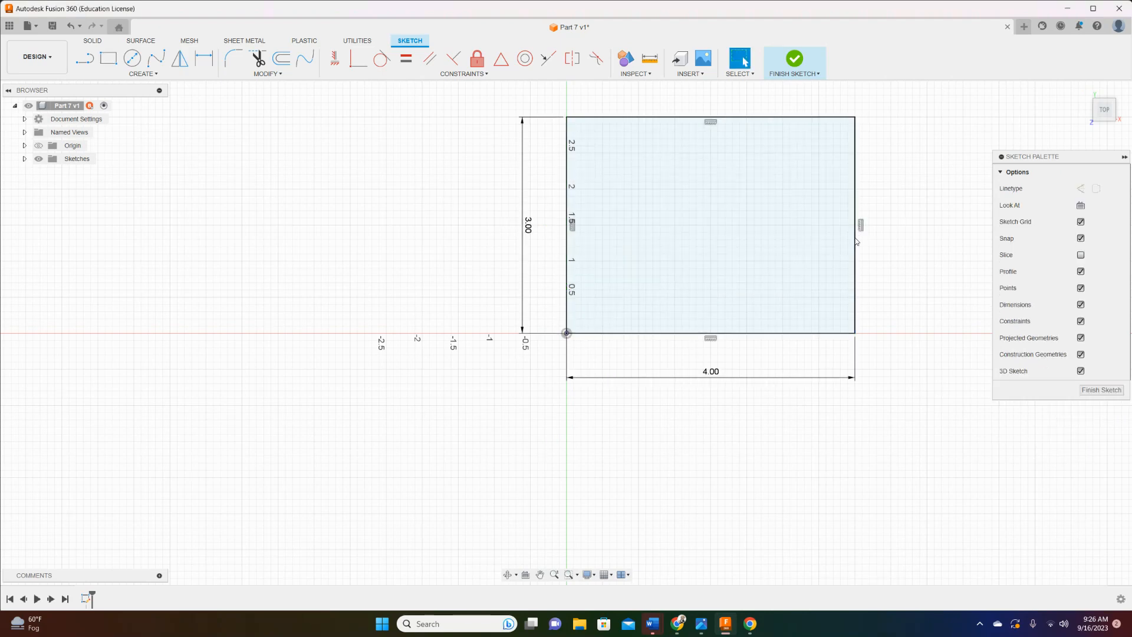
Draw a circle centred on the midpoint of the rectangle's 3 in edge opposite the origin, reaching that edge's corners, and finish the sketch
left_click(133, 59)
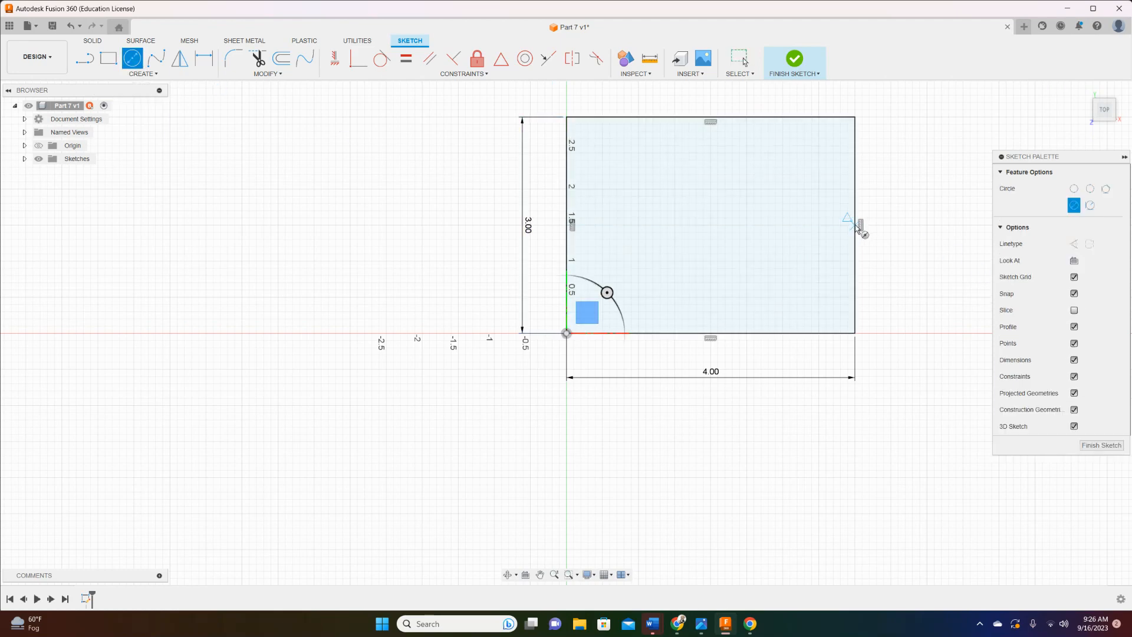
scroll(856, 258, "up", 2)
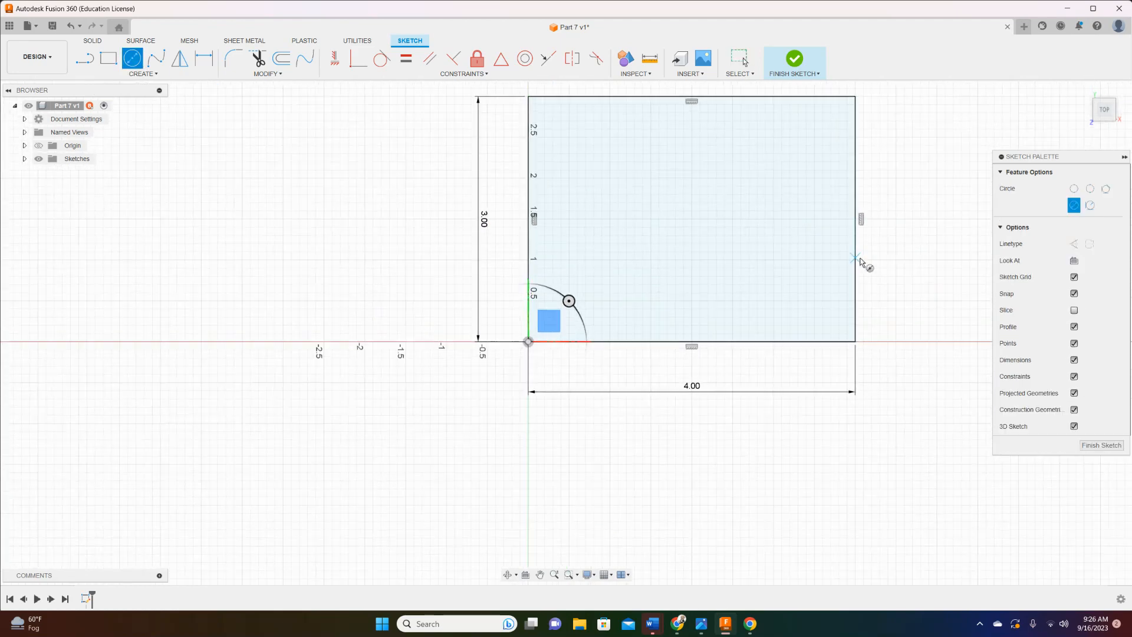
scroll(861, 261, "up", 3)
middle_click_drag(864, 254, 867, 313)
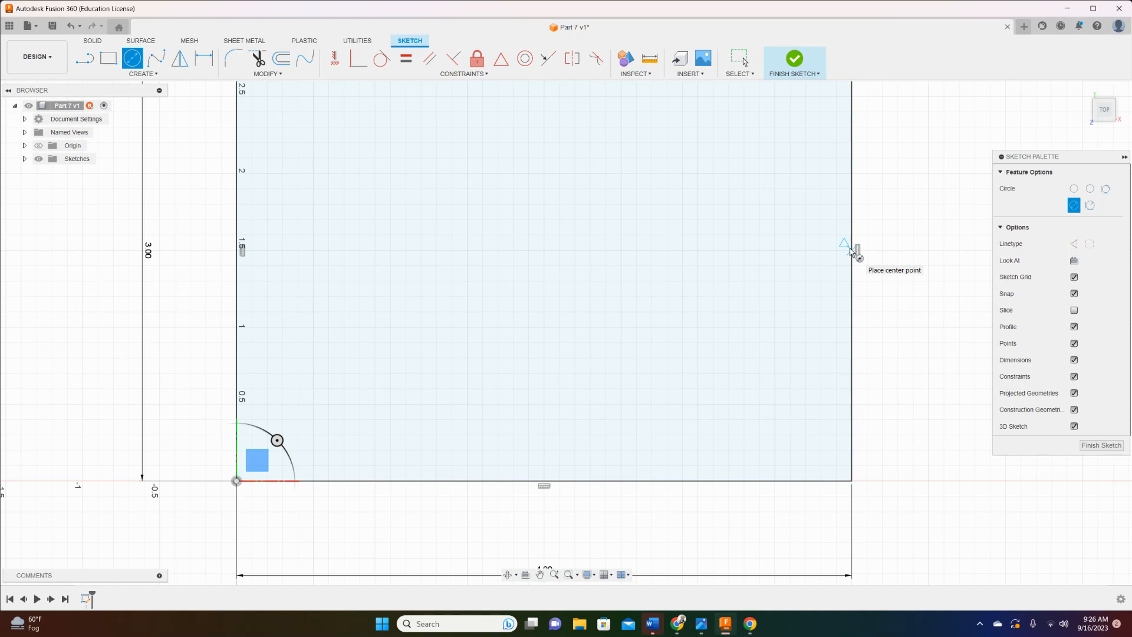
left_click(852, 250)
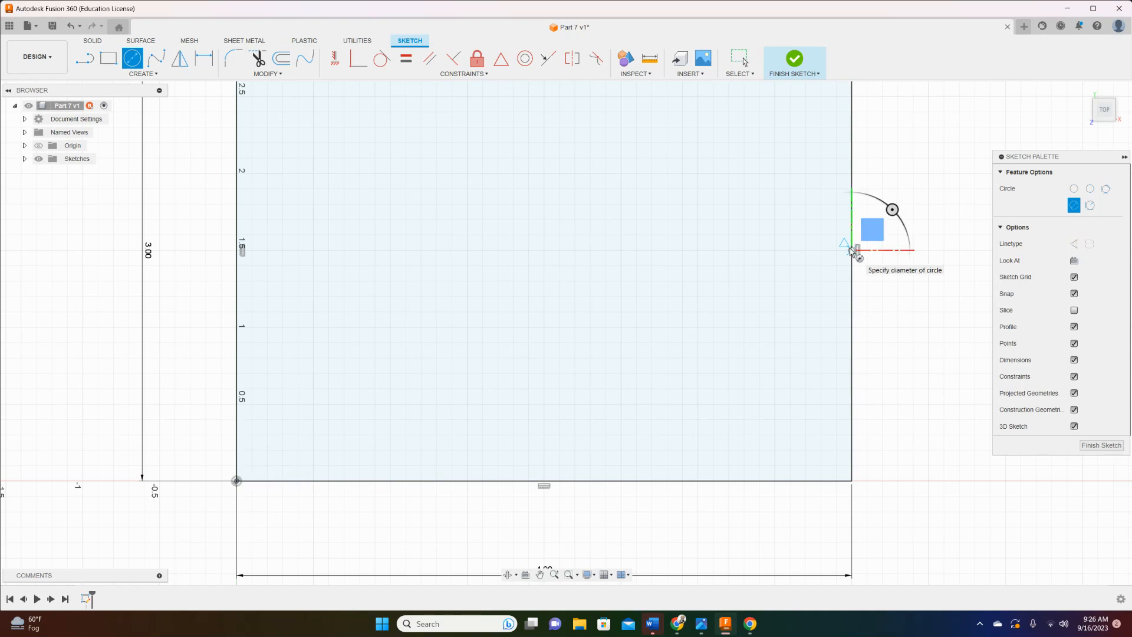
scroll(852, 250, "down", 1)
scroll(852, 250, "up", 3)
scroll(852, 250, "down", 6)
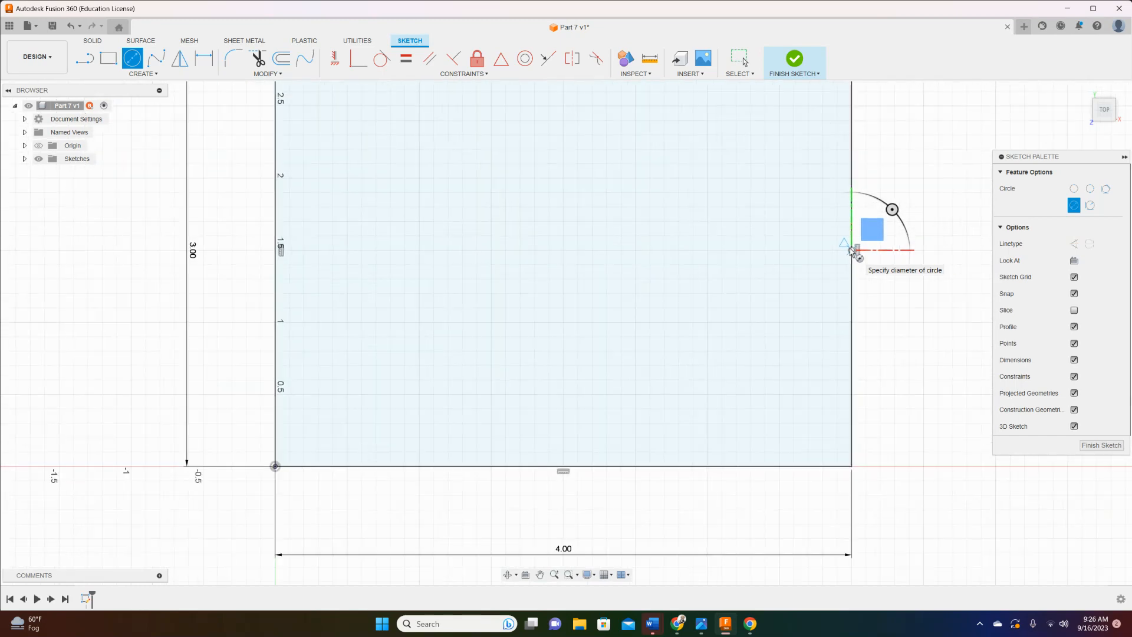
scroll(852, 250, "down", 2)
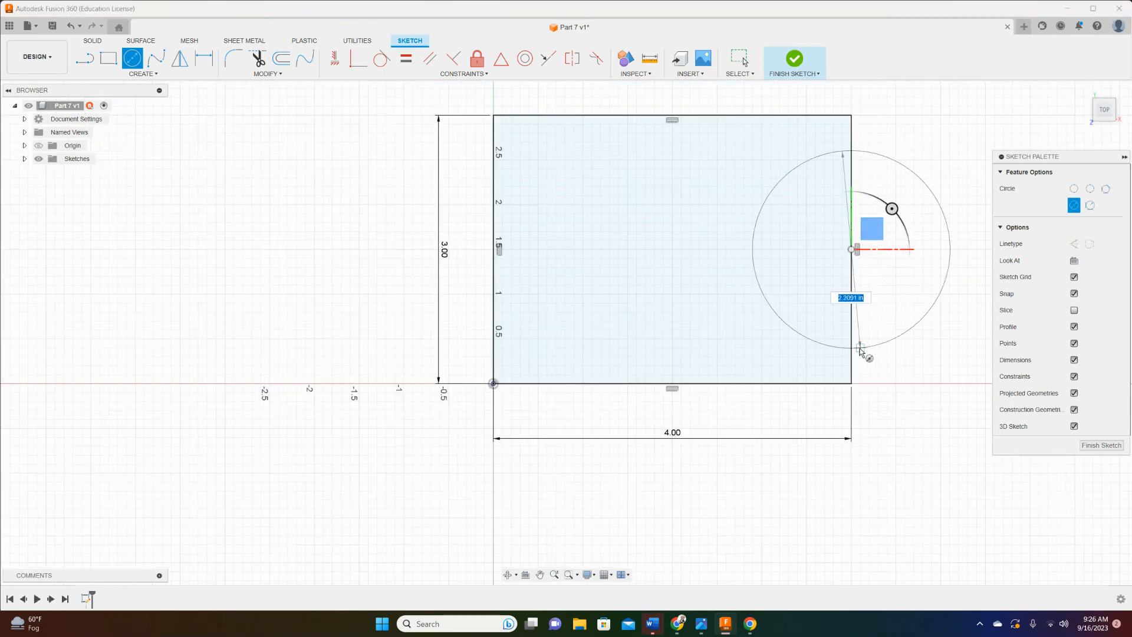
left_click(852, 384)
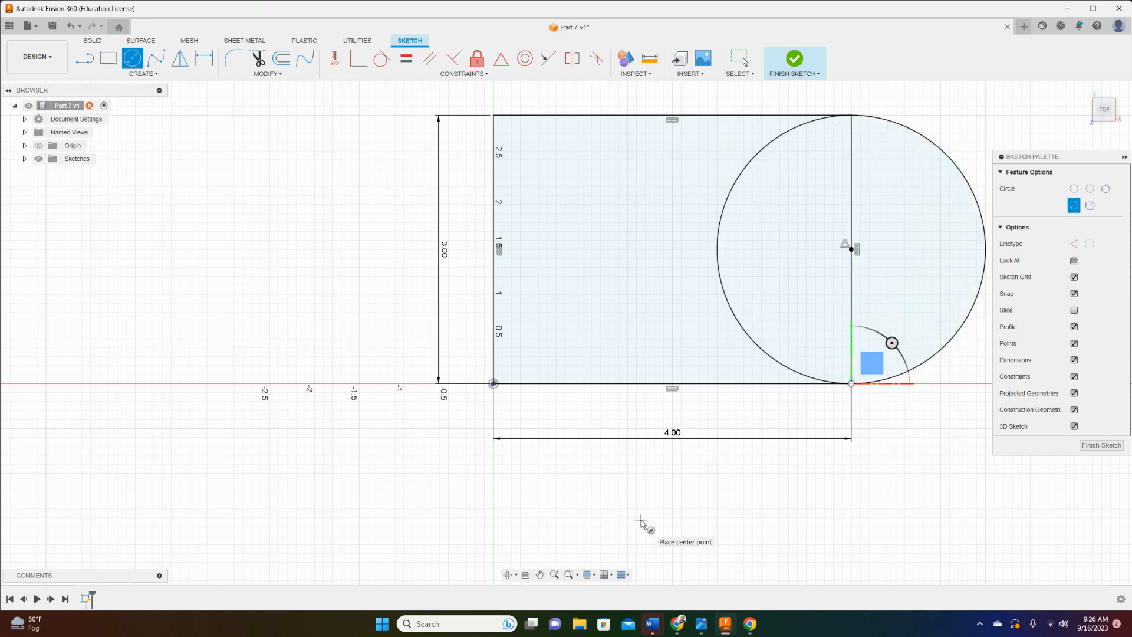
key("Escape")
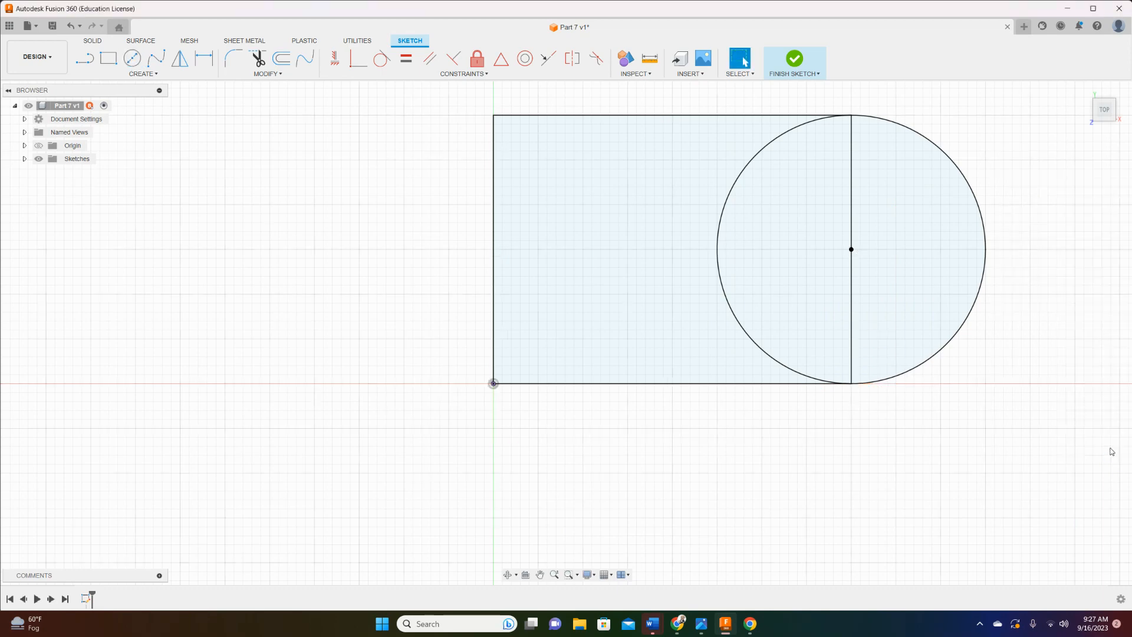
Extrude the rectangle area and both halves of the circle upward 2 in as a new body
mouse_move(1089, 111)
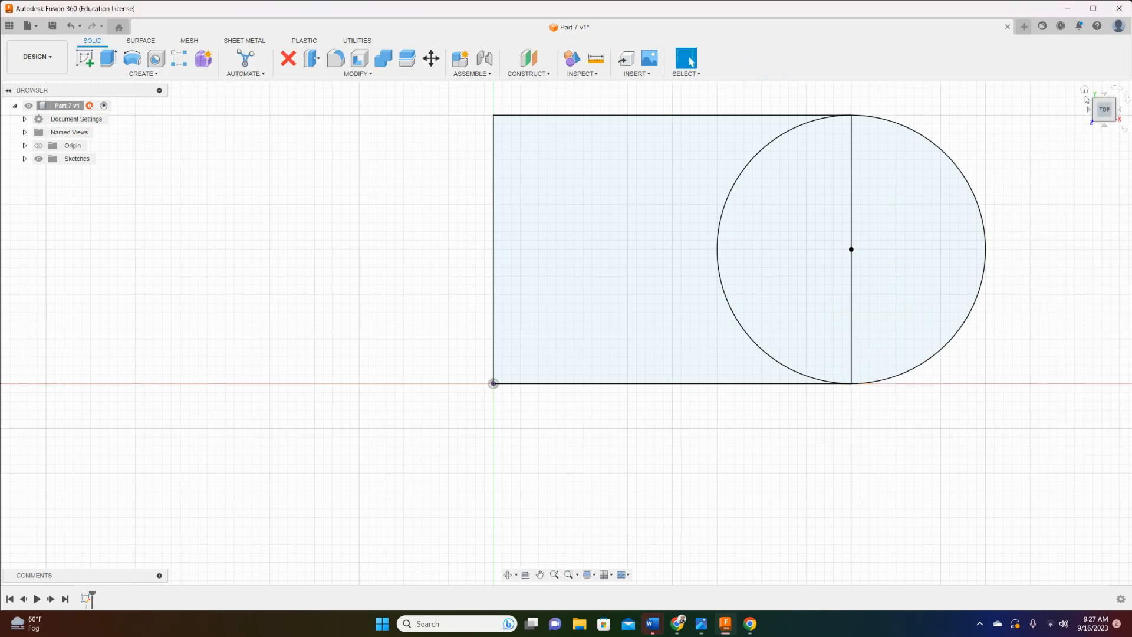
left_click(1084, 90)
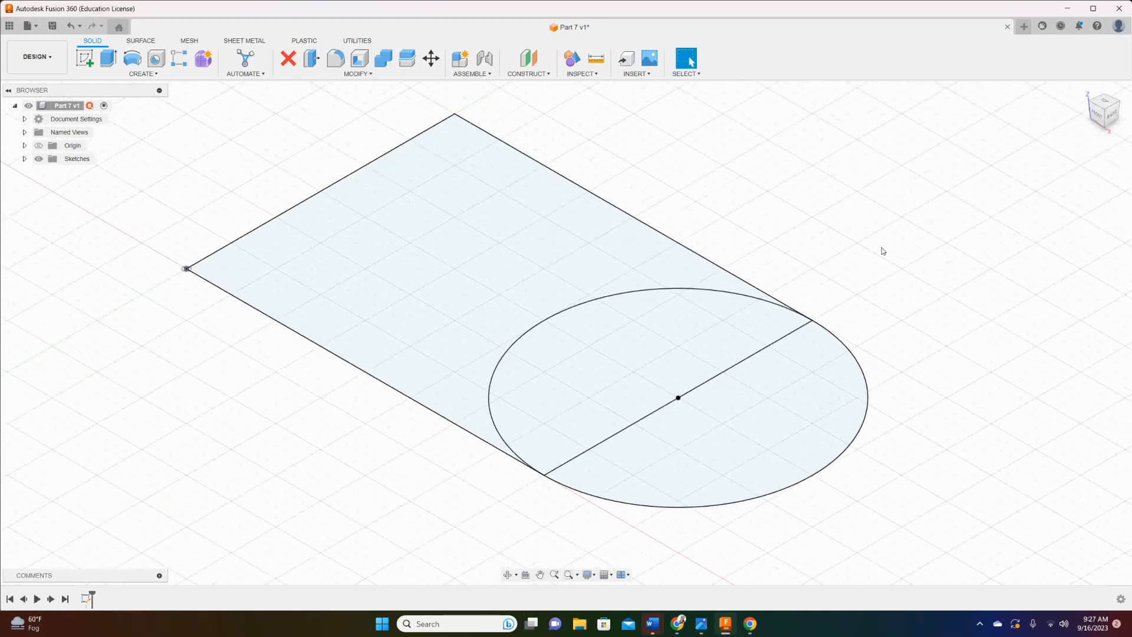
right_click(713, 196)
left_click(740, 183)
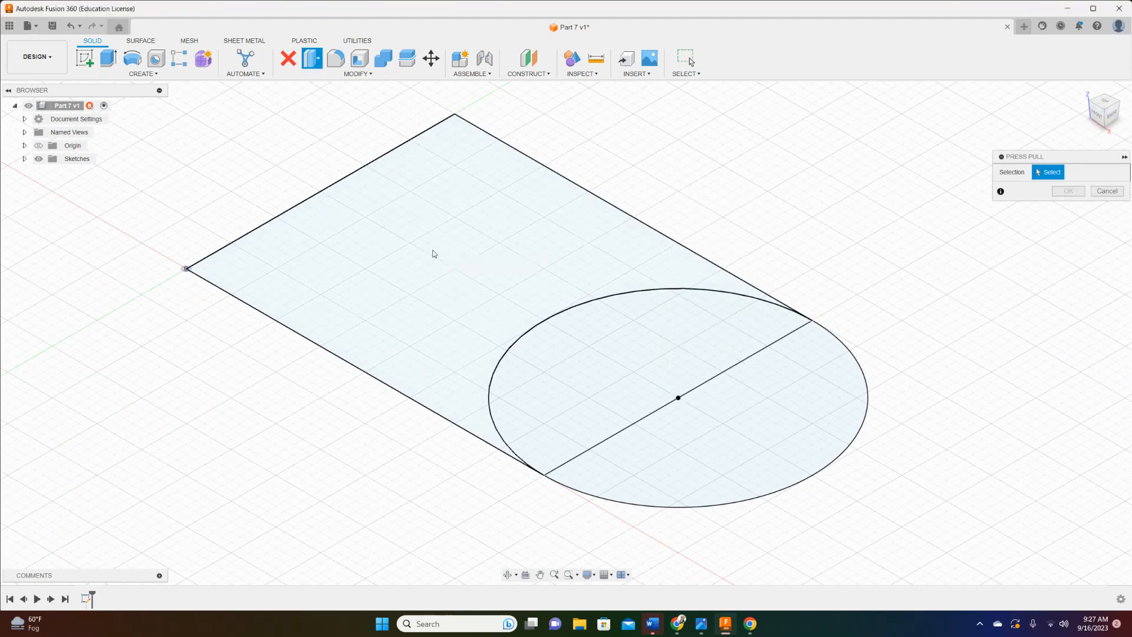
left_click(435, 252)
left_click(591, 385)
left_click(706, 452)
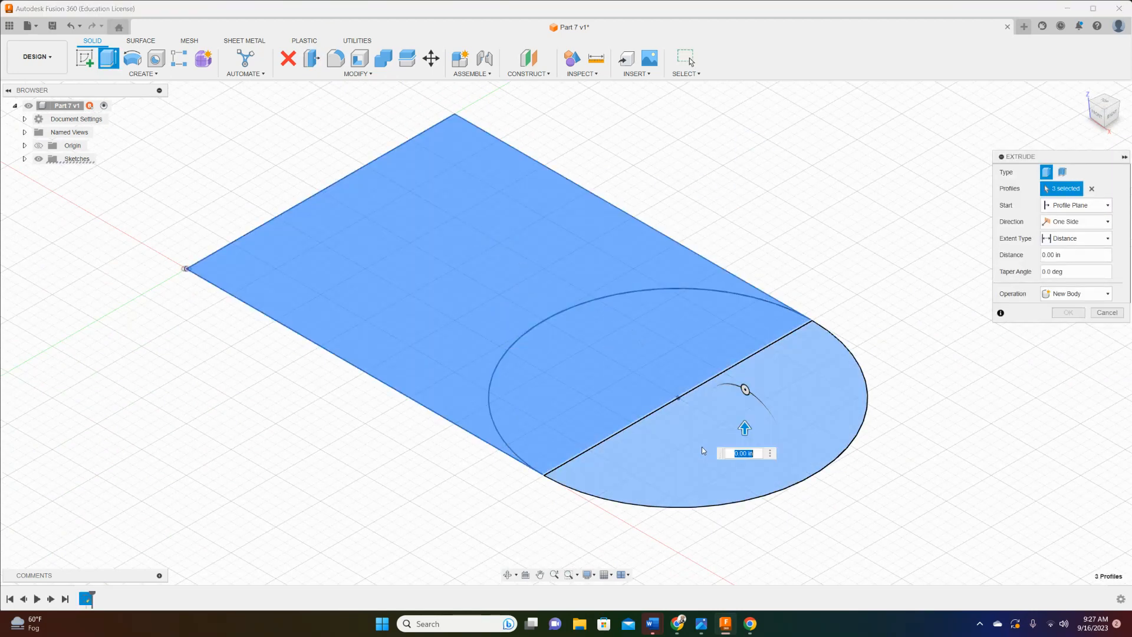
left_click_drag(745, 428, 745, 344)
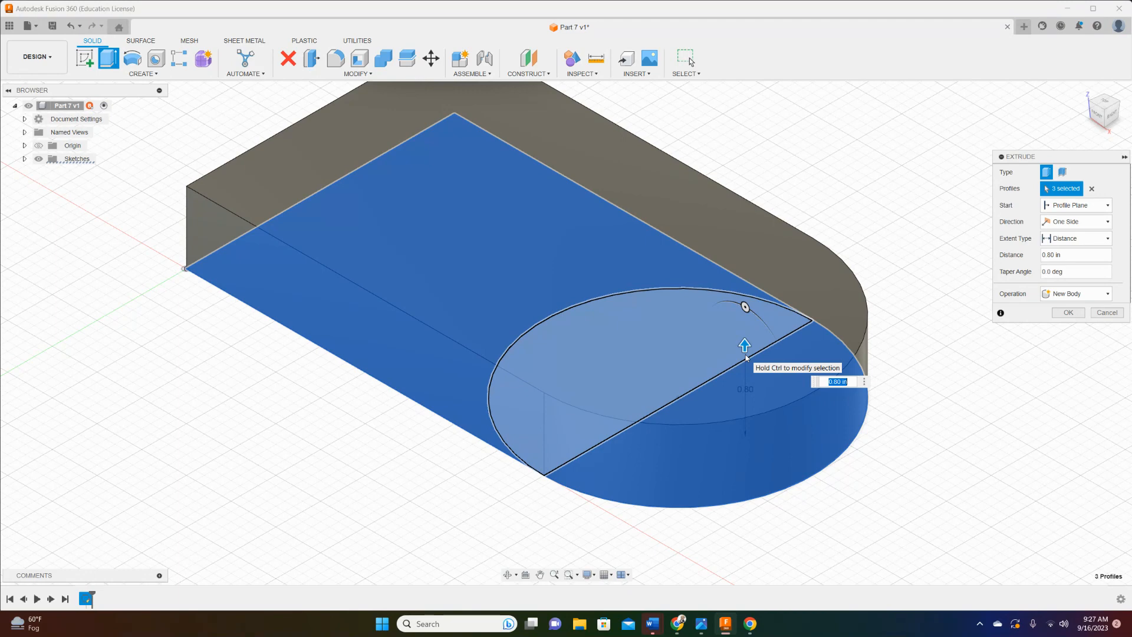
type("2")
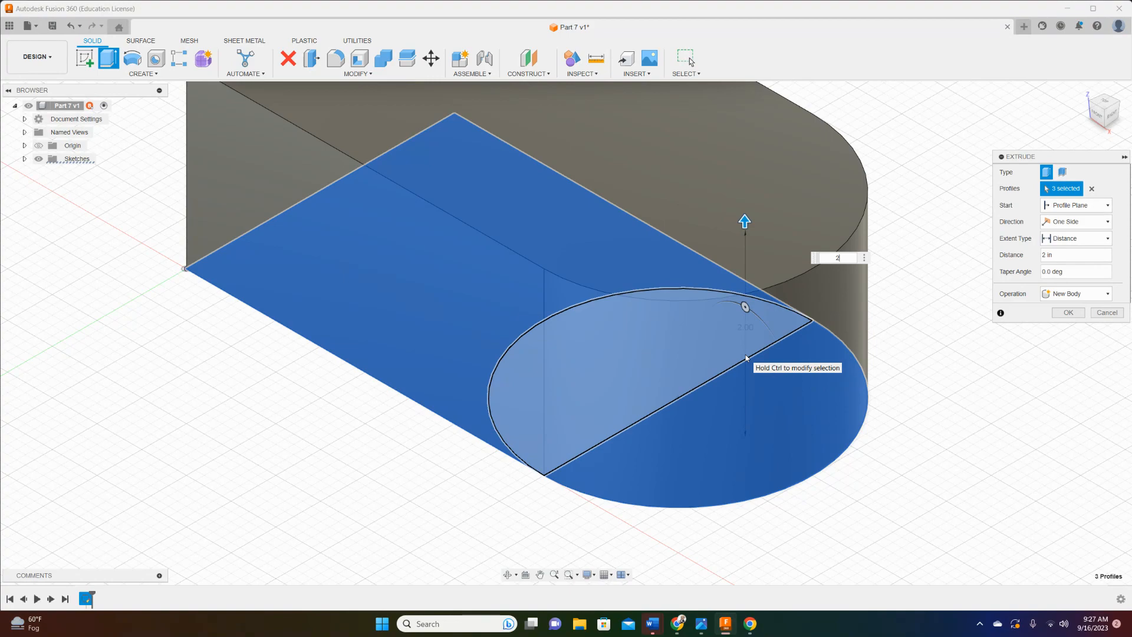
key("Return")
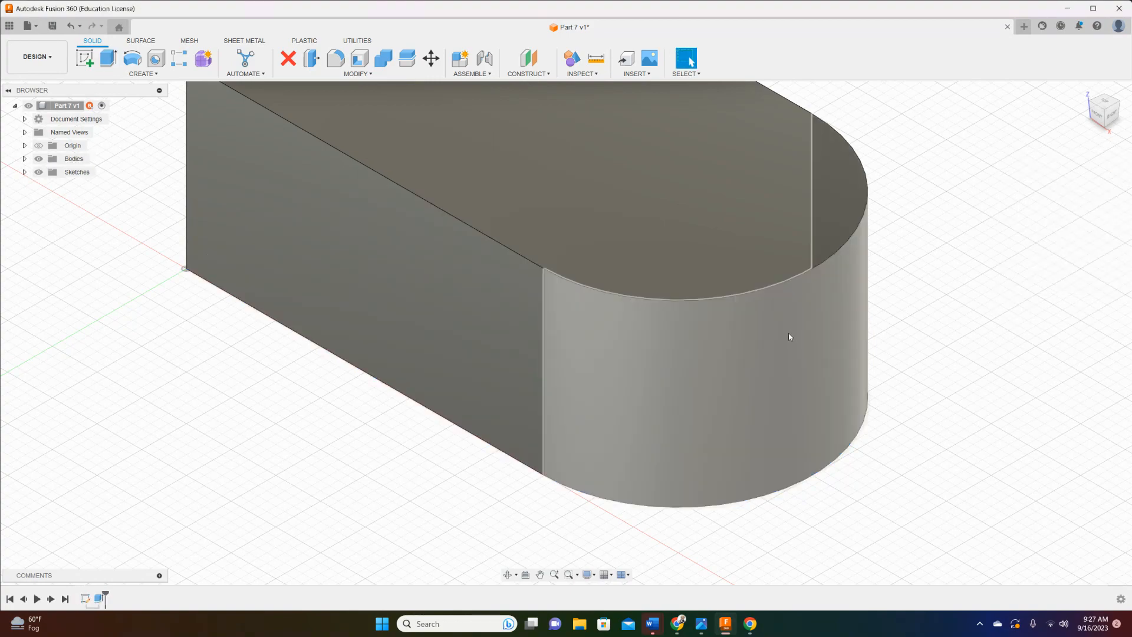
Start a new sketch on the block's flat front face
scroll(791, 335, "up", 2)
scroll(834, 302, "down", 5)
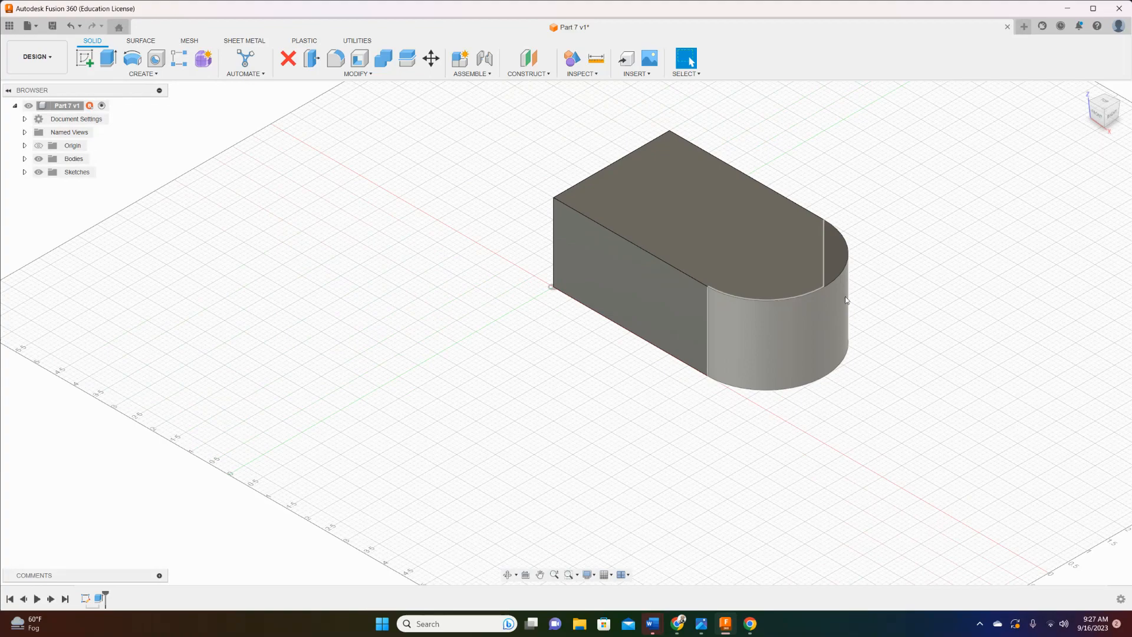
left_click(1095, 120)
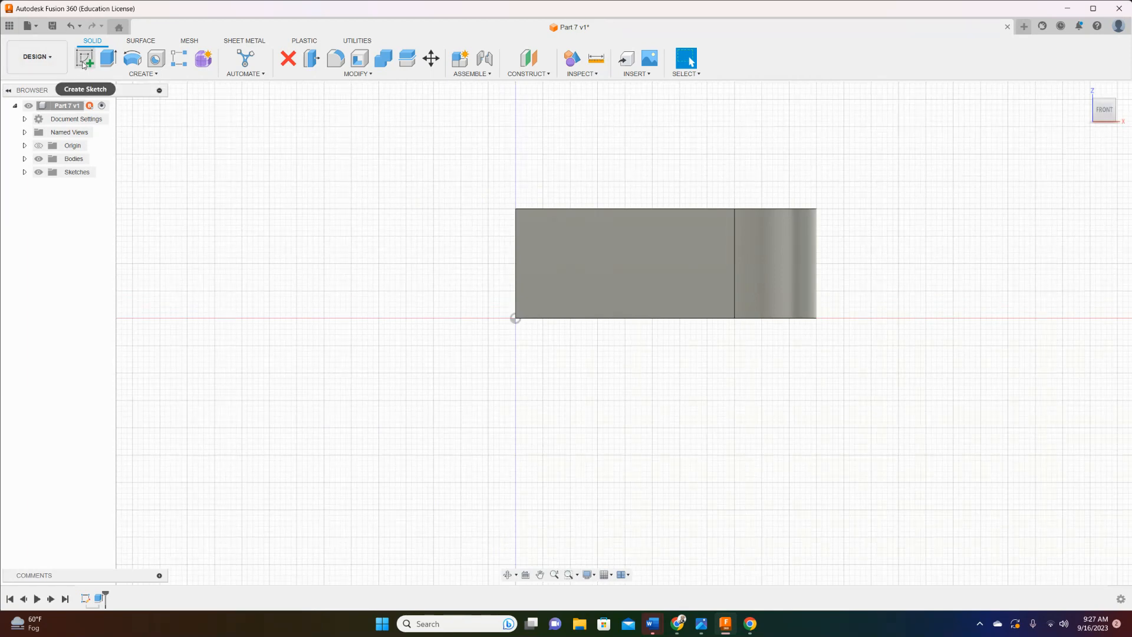
left_click(83, 61)
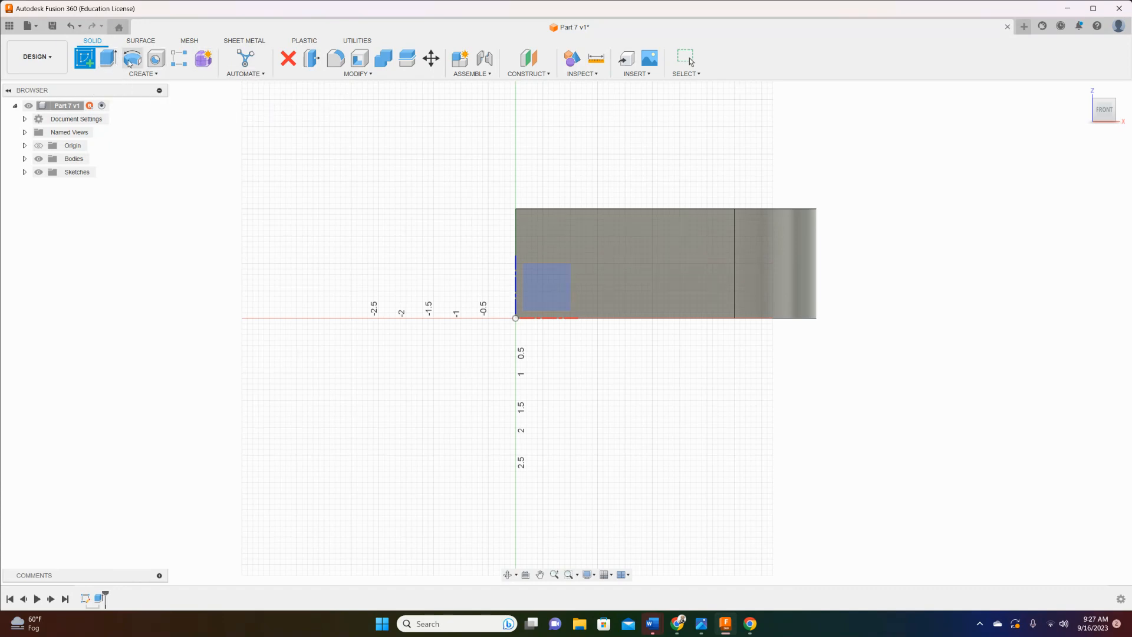
left_click(108, 58)
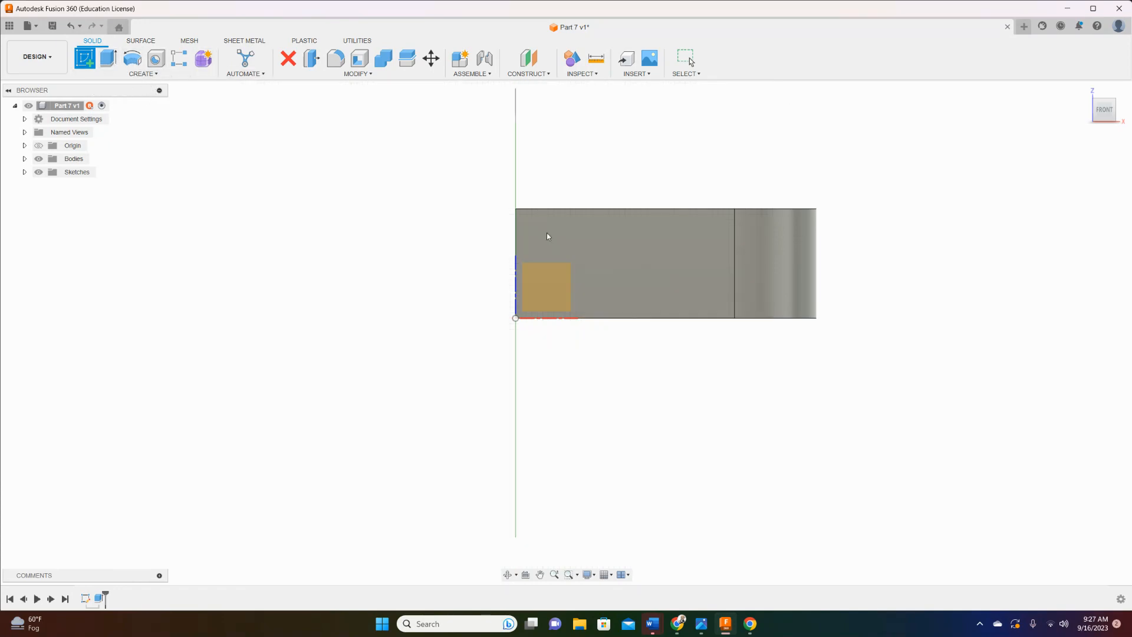
left_click(610, 234)
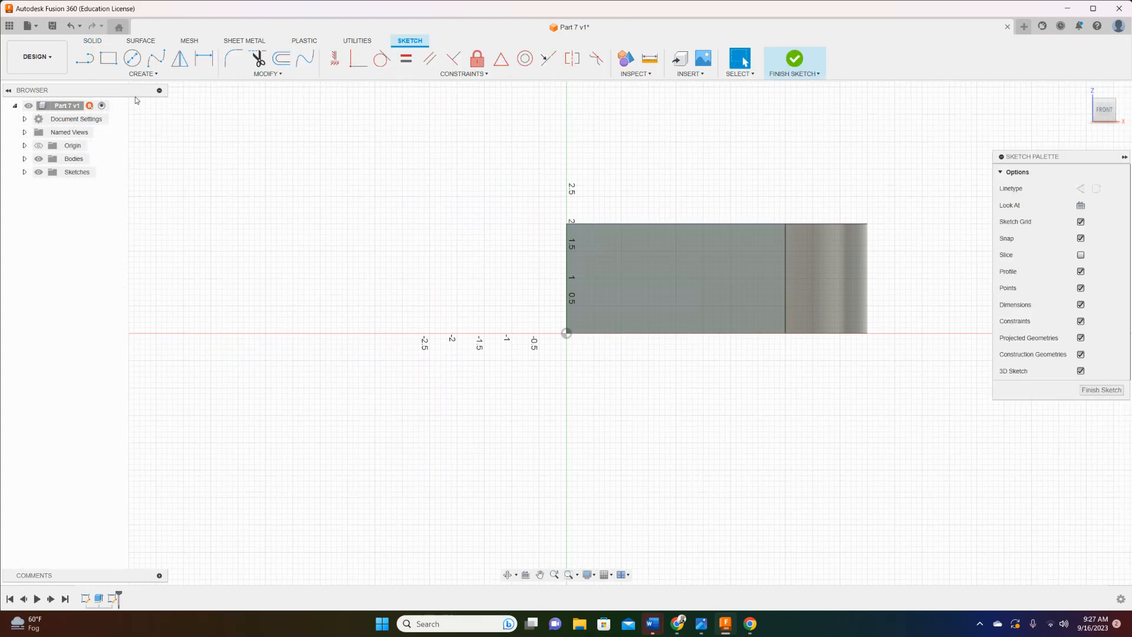
Draw a rectangle from the rounded end's lower corner back across the front face, about 5.23 in wide and 1 in high
left_click(112, 62)
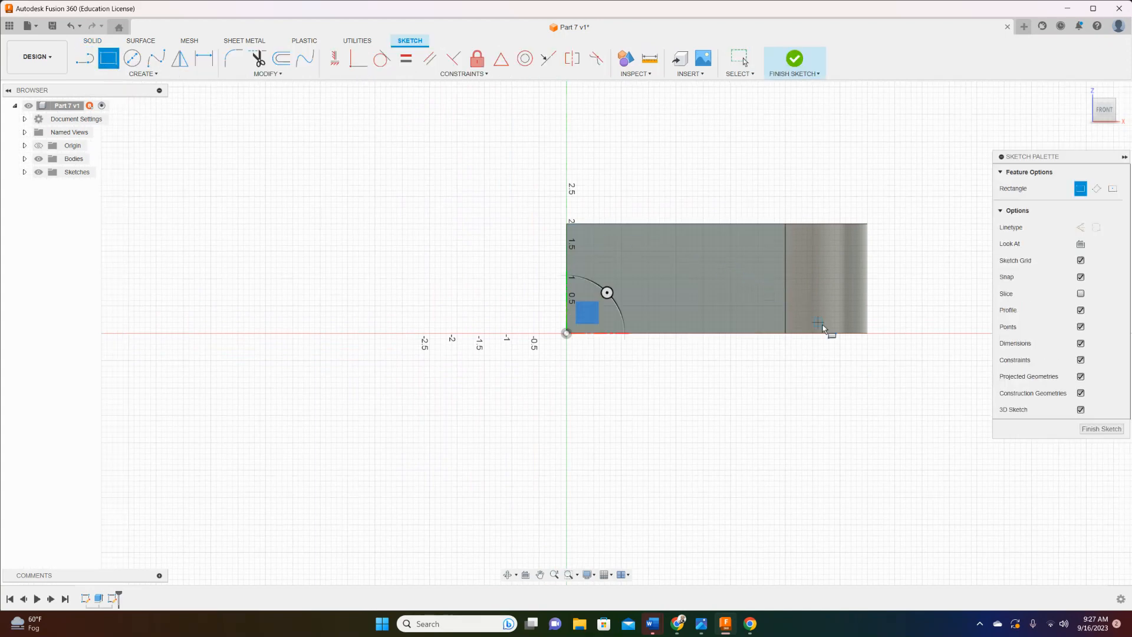
left_click(868, 333)
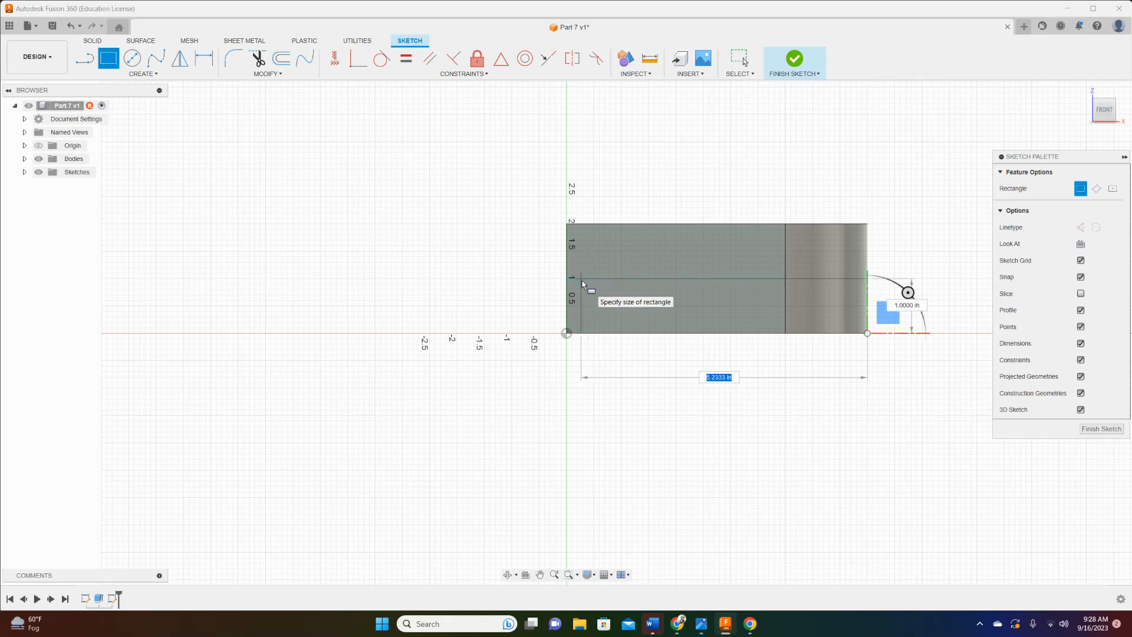
key("Tab")
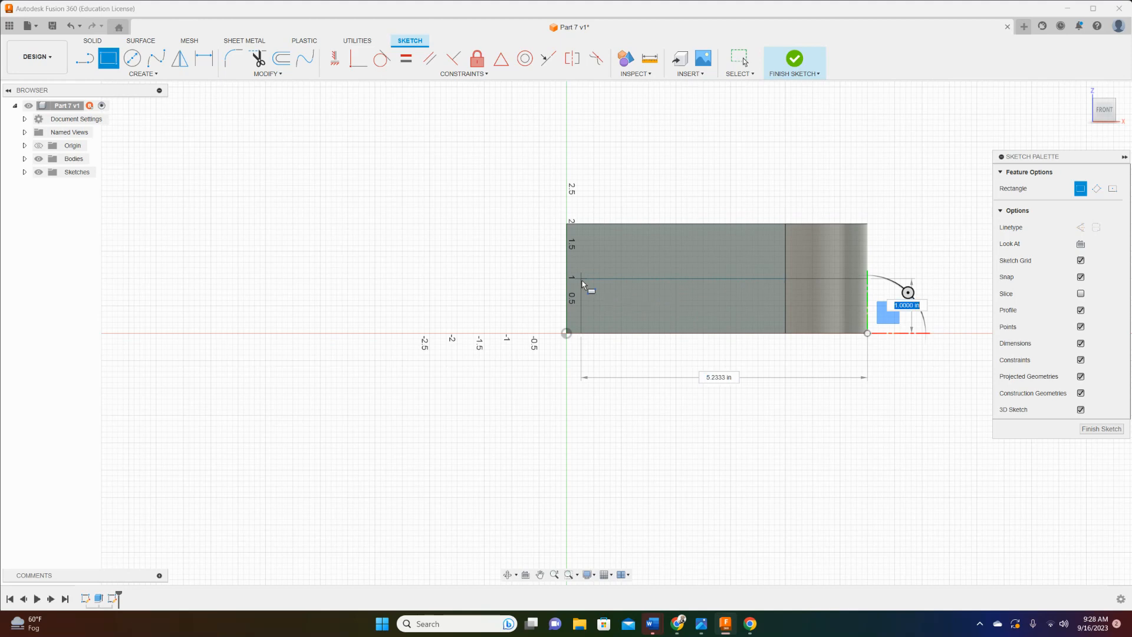
type("1")
key("Return")
key("Escape")
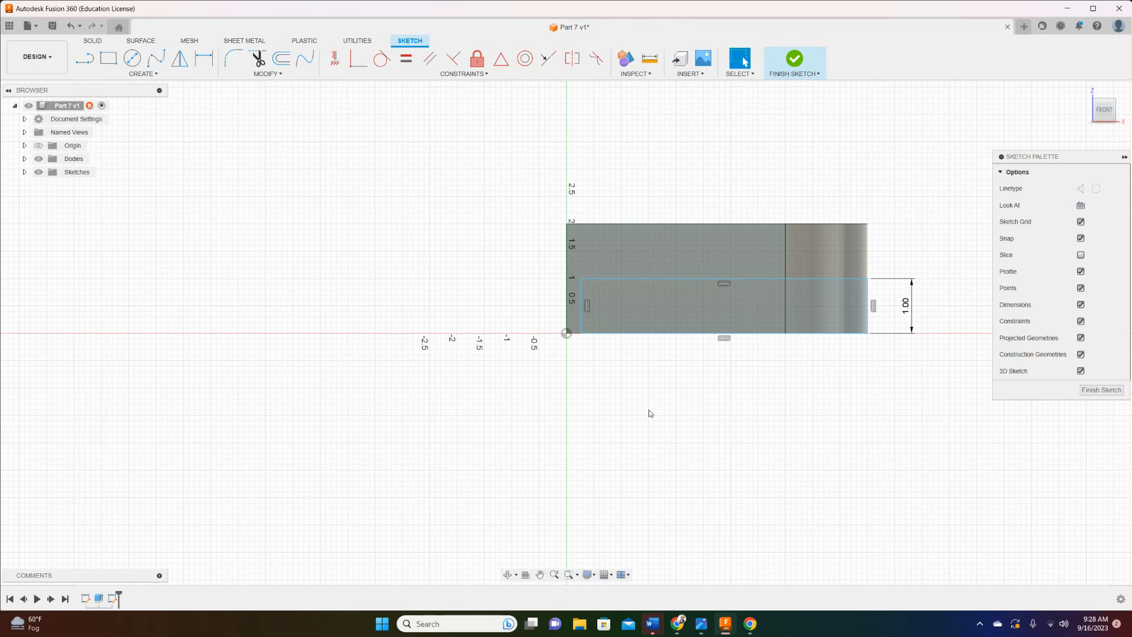
Dimension the rectangle's vertical edge 1 in from the block's square end and finish the sketch
left_click(203, 58)
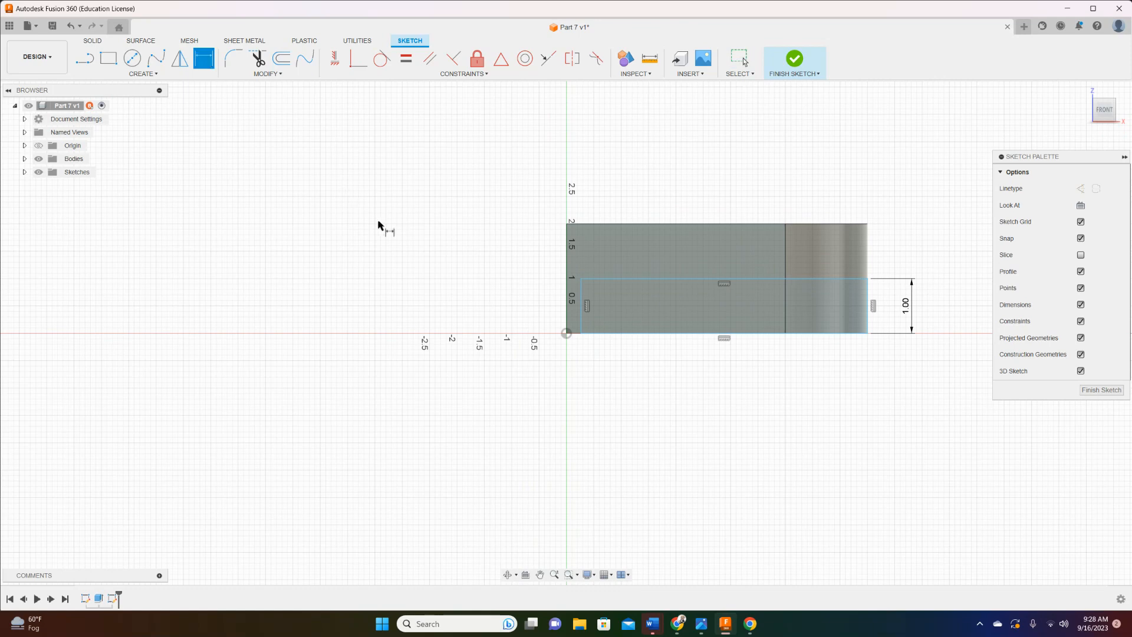
left_click(565, 322)
left_click(581, 321)
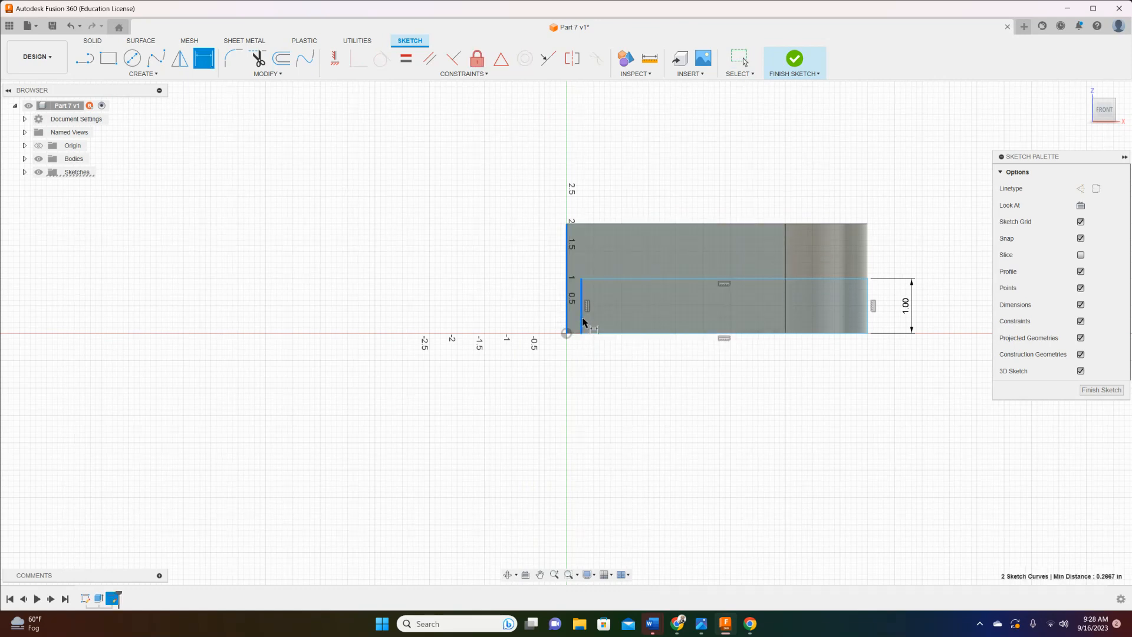
left_click(578, 361)
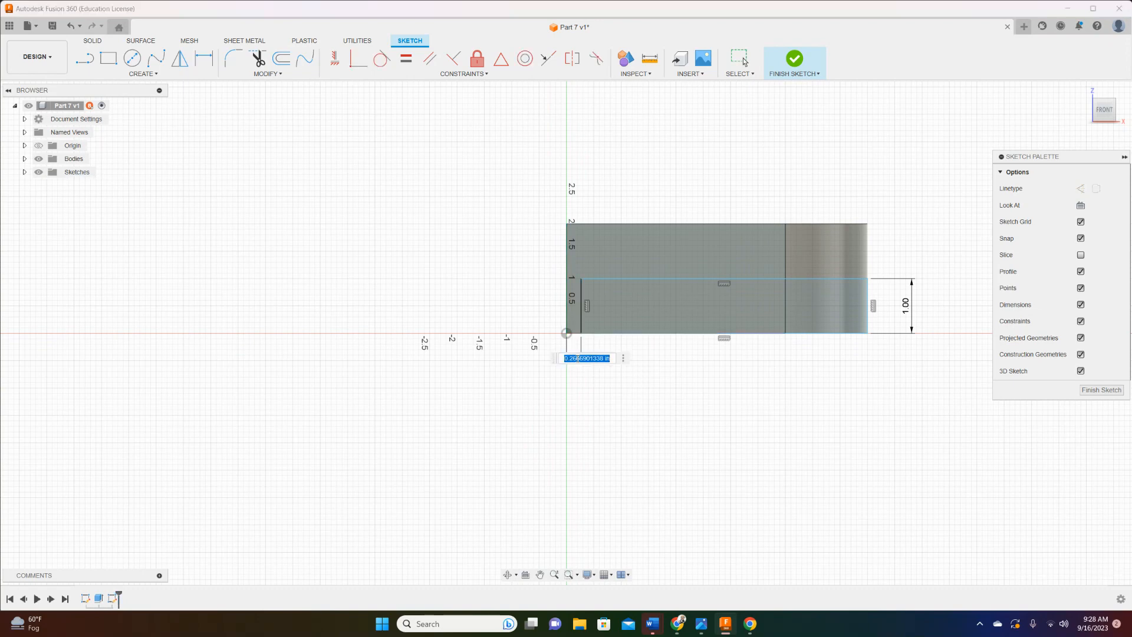
type("1")
key("Return")
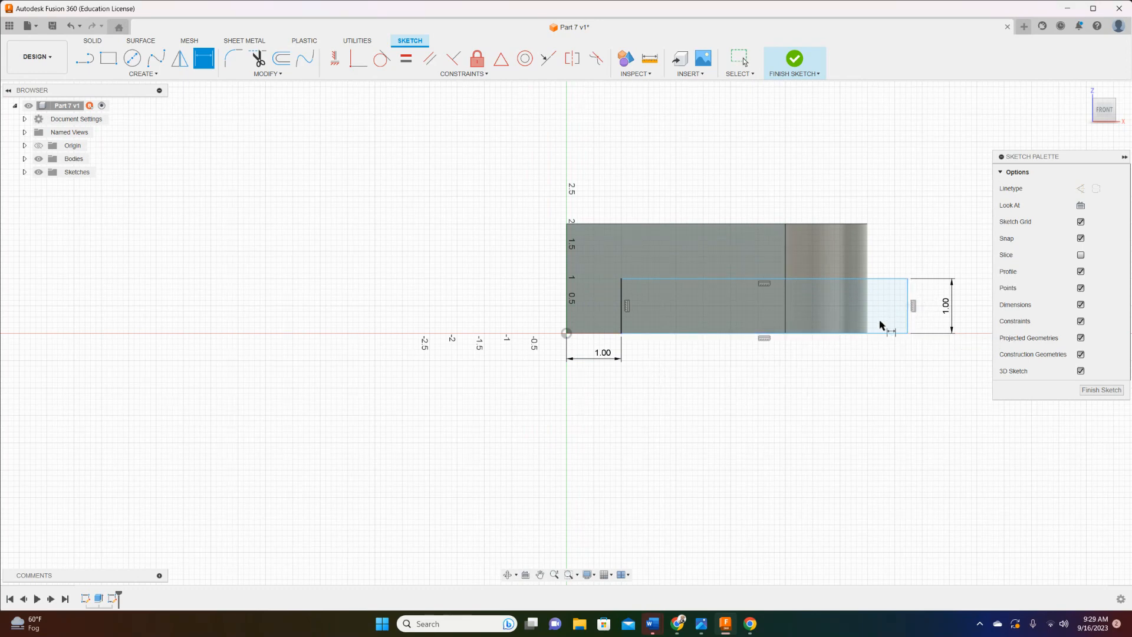
left_click(1119, 391)
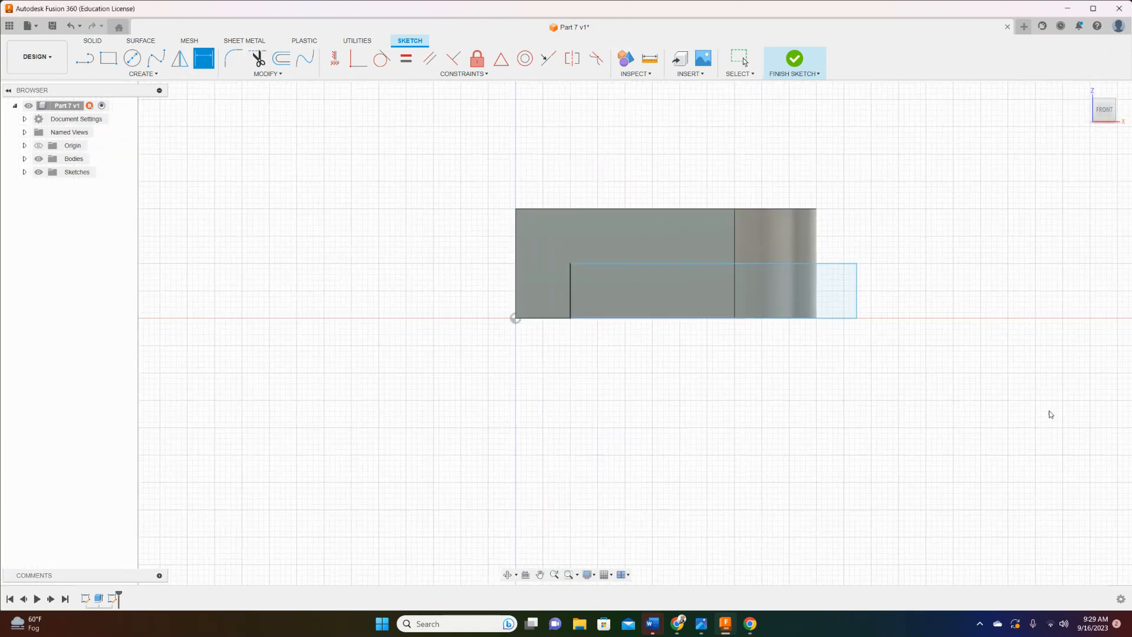
Extrude both areas of the front rectangle into the block as a cut with the extent set to All
left_click(1086, 91)
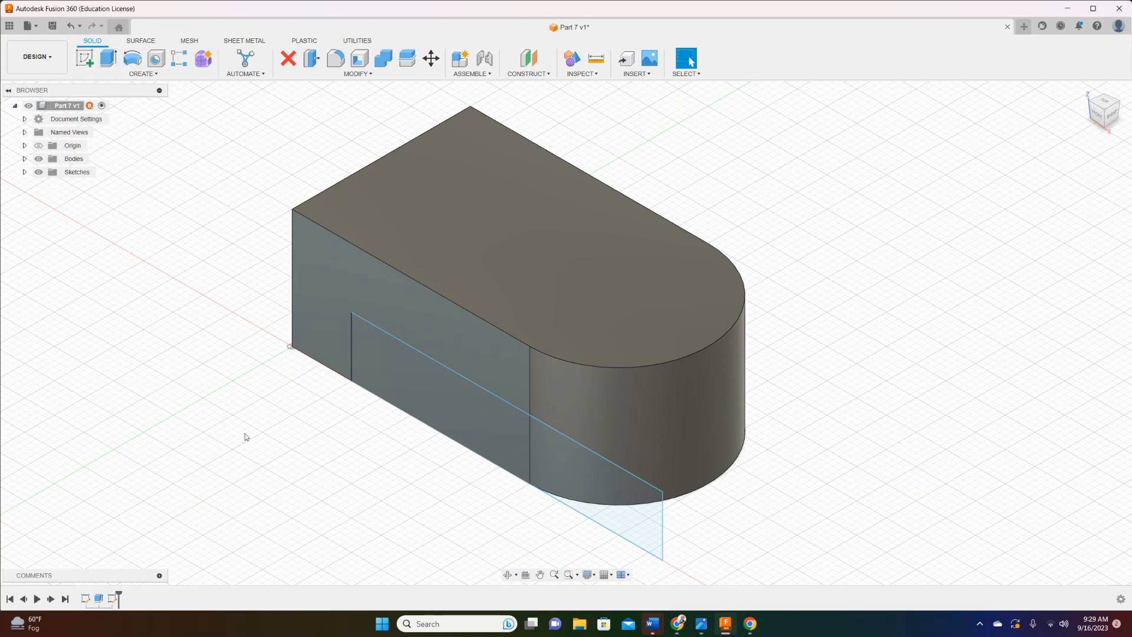
right_click(250, 420)
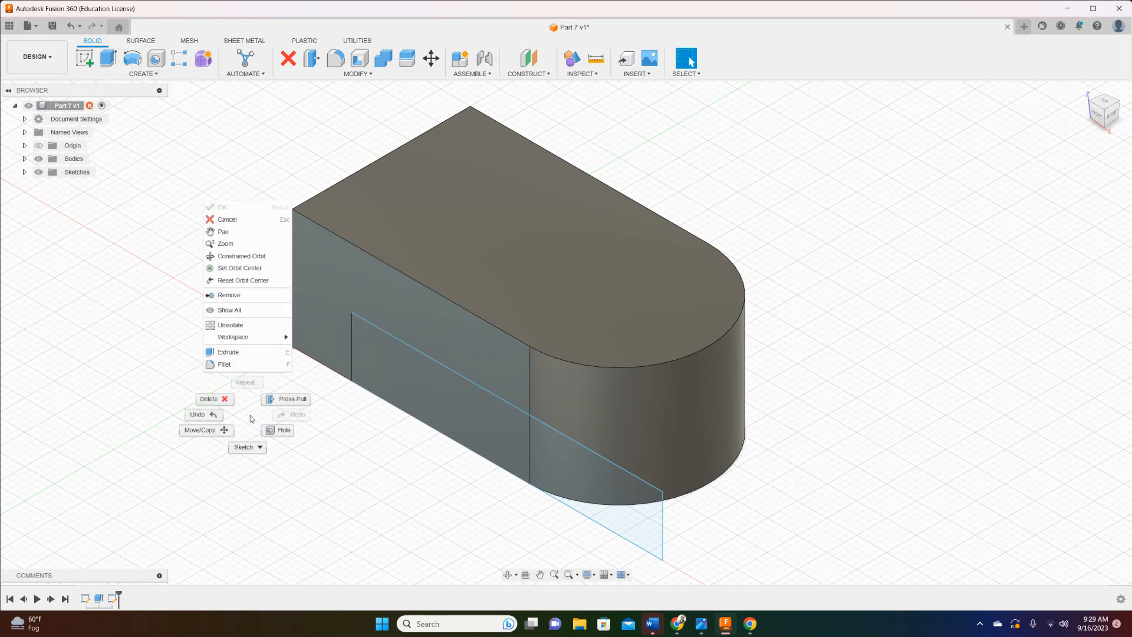
left_click(281, 401)
left_click(501, 443)
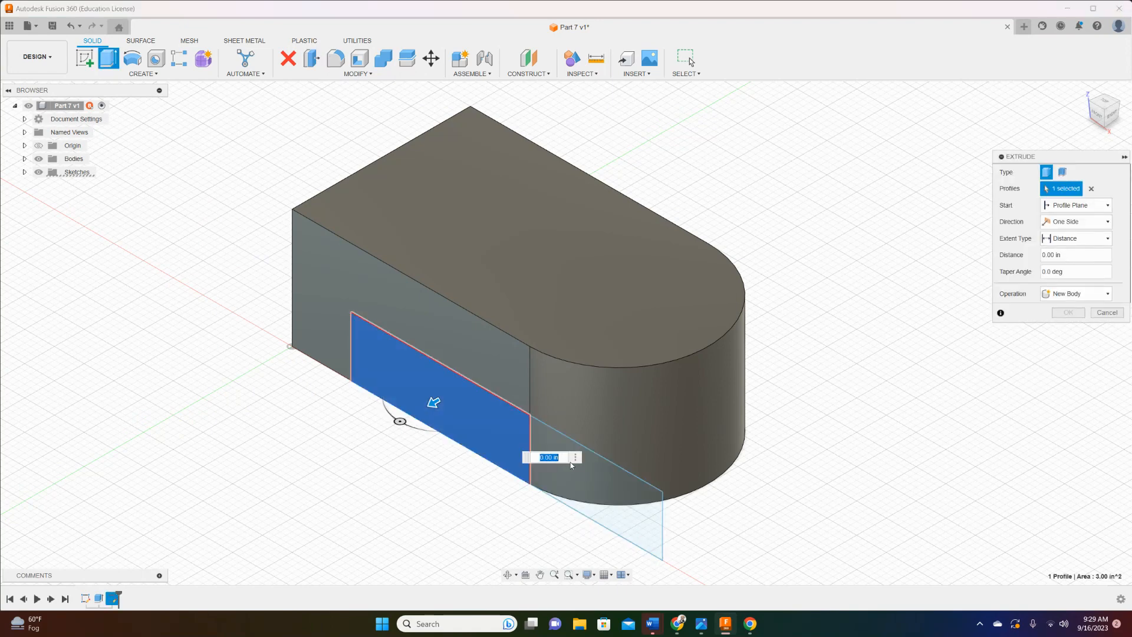
left_click(576, 458)
left_click(605, 484)
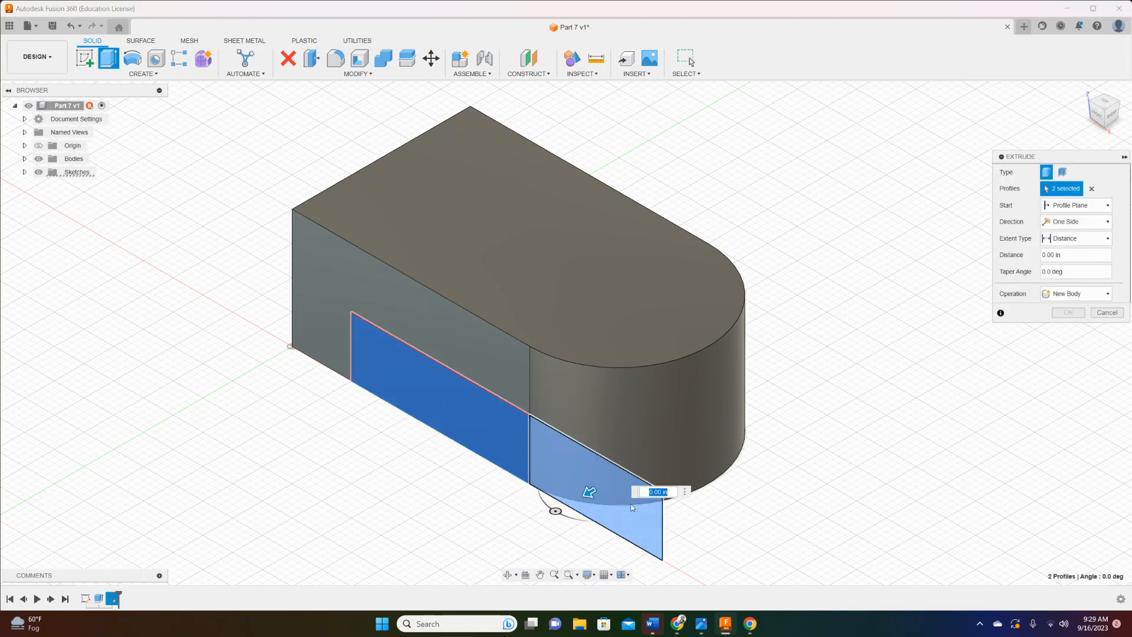
left_click_drag(591, 489, 799, 449)
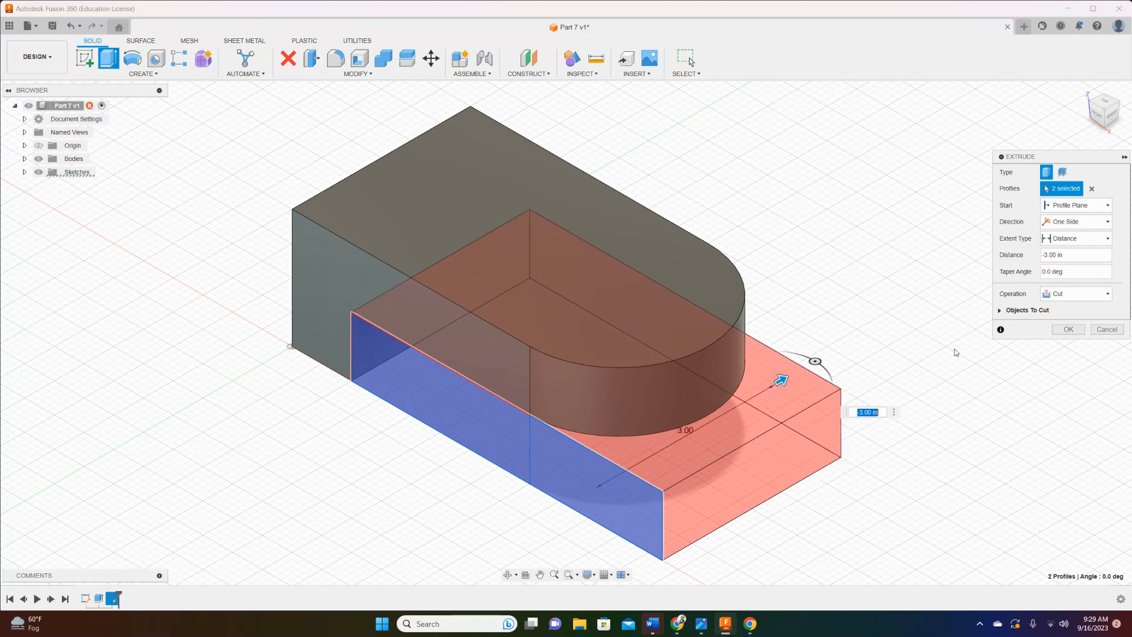
left_click(1090, 240)
left_click(1077, 275)
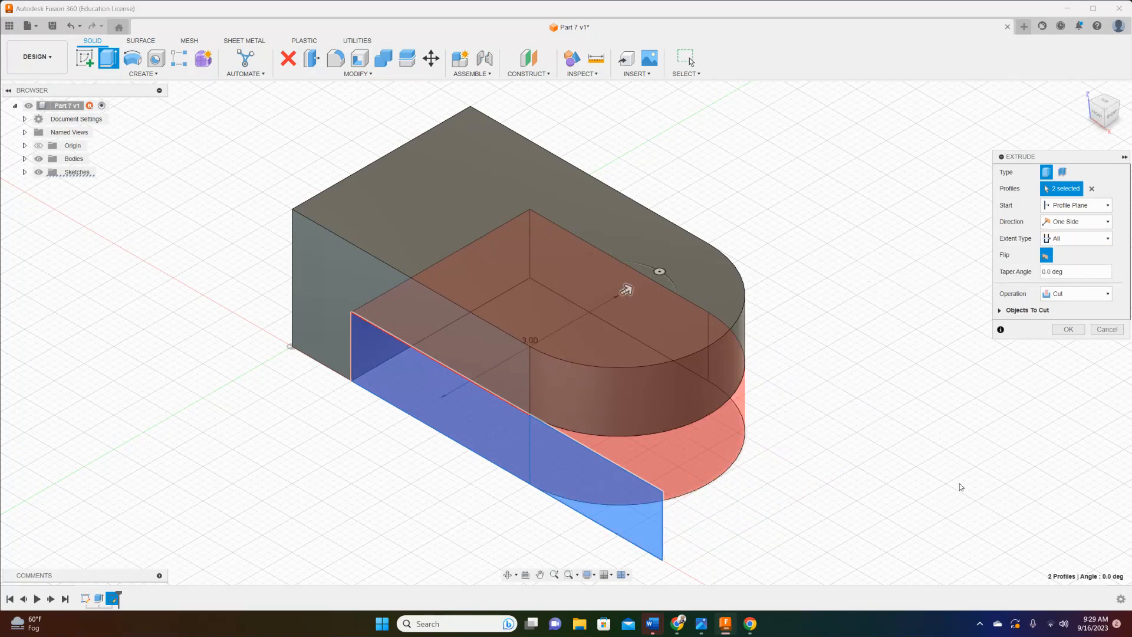
left_click(1068, 329)
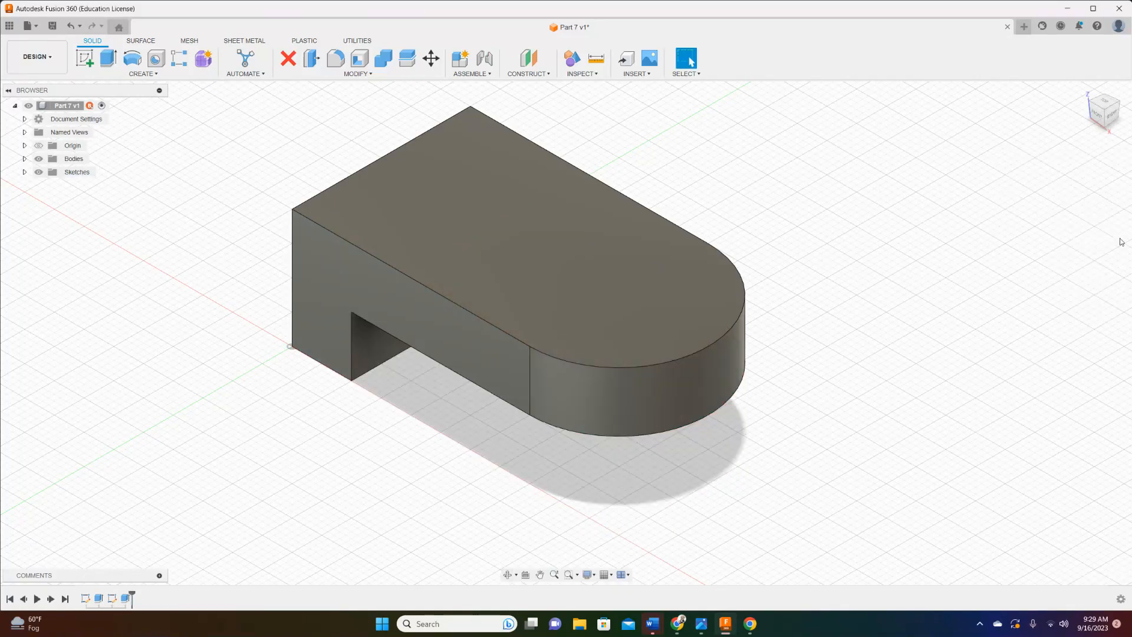
Place a hole on the top face near the rounded end and set its diameter to 1 in
left_click(1097, 115)
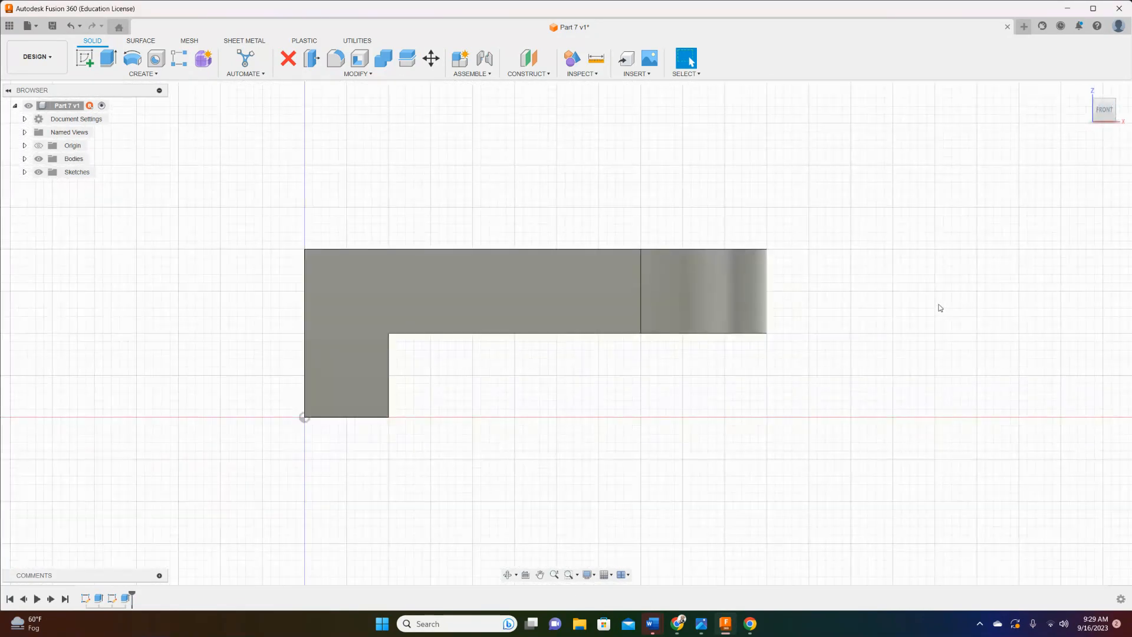
scroll(937, 310, "up", 1)
scroll(936, 312, "down", 2)
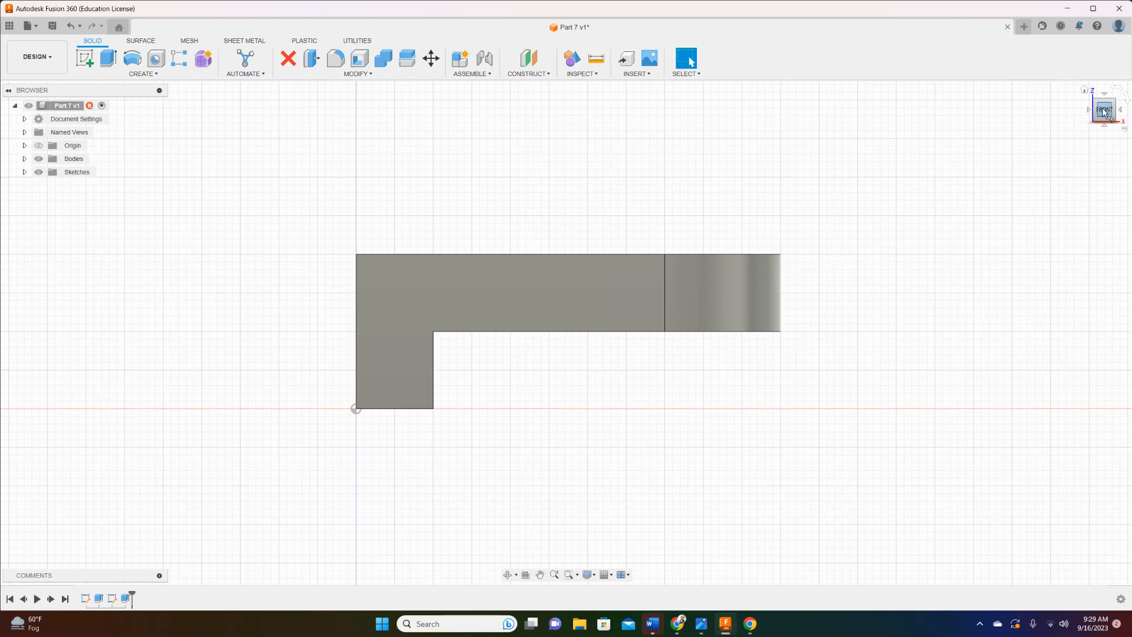
left_click_drag(1105, 112, 1105, 189)
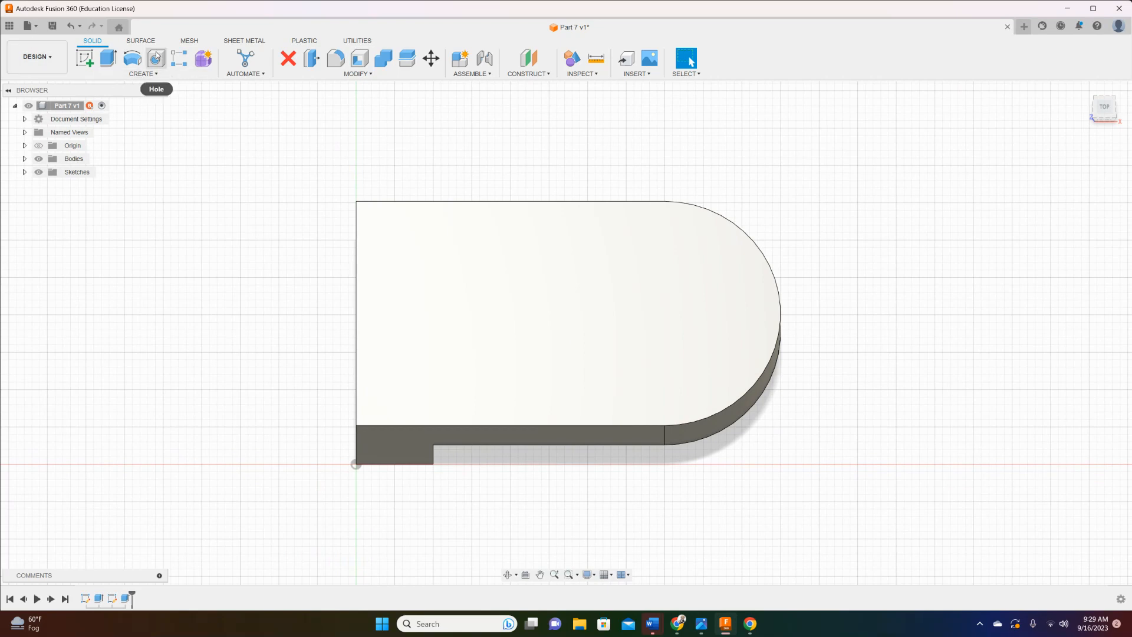
left_click(156, 55)
left_click(677, 318)
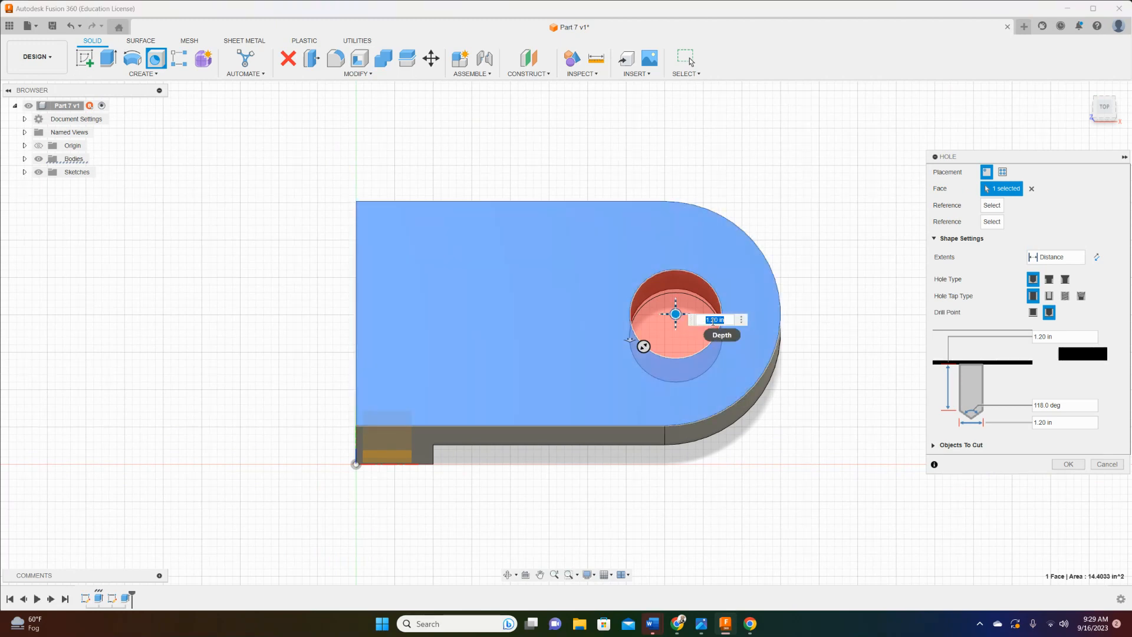
left_click_drag(644, 346, 653, 345)
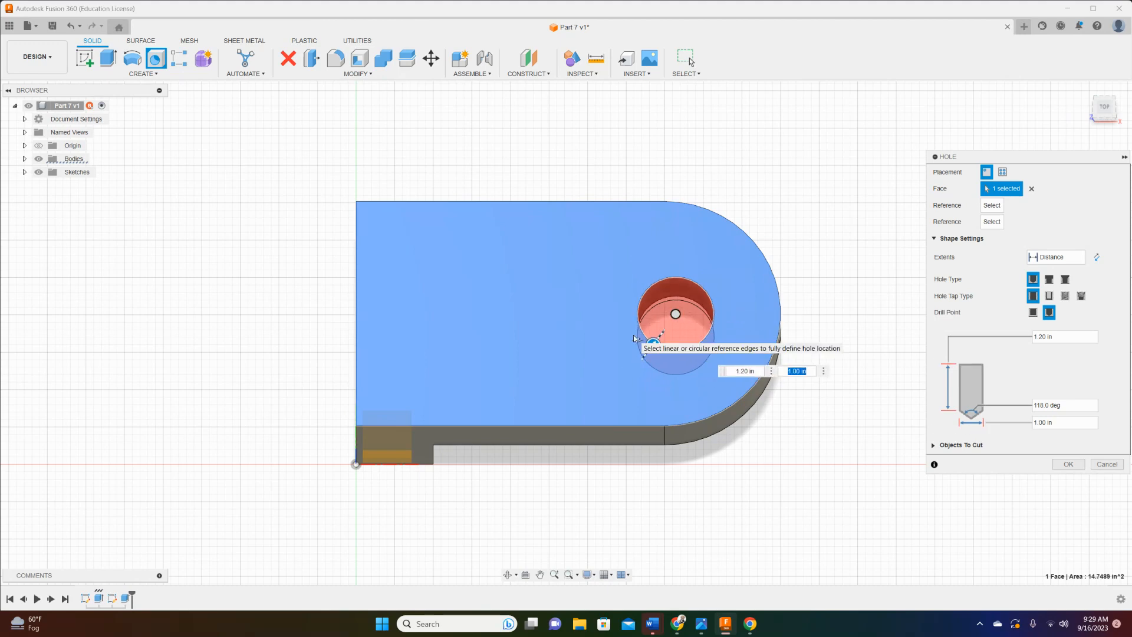
type("1")
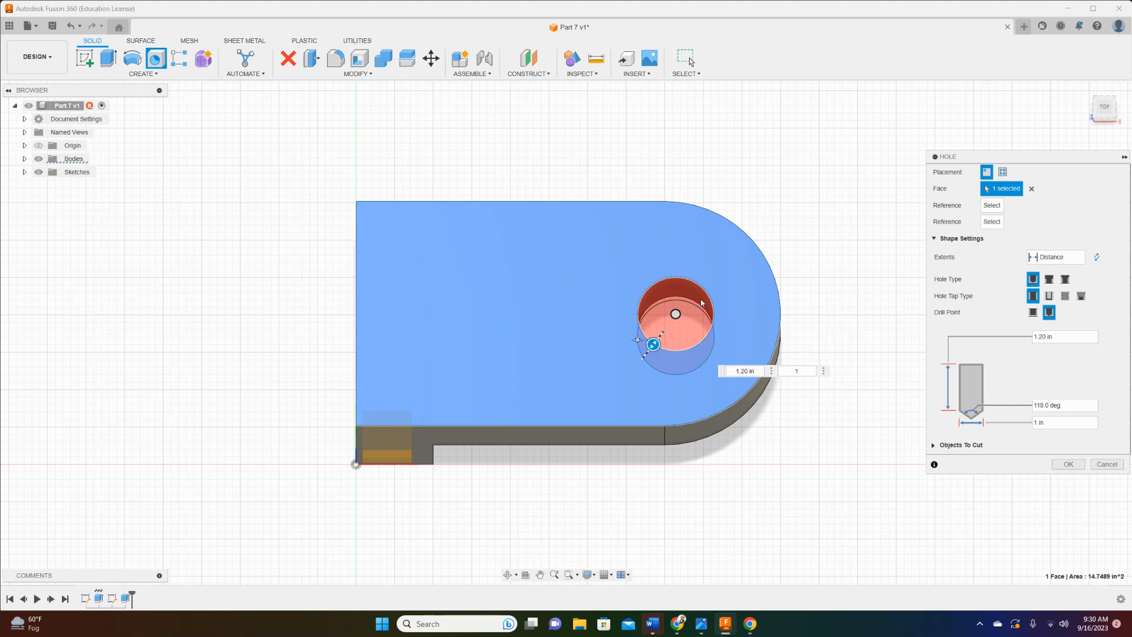
Position the hole 1.5 in from the straight front edge, and make it concentric with the rounded edge
left_click(651, 427)
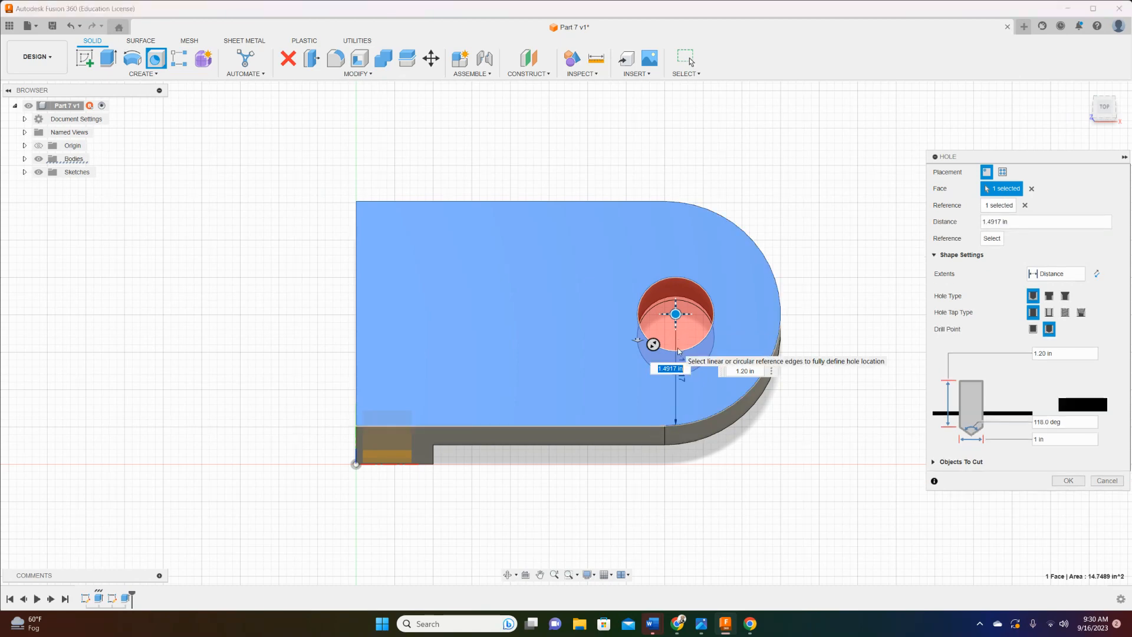
type("1.5")
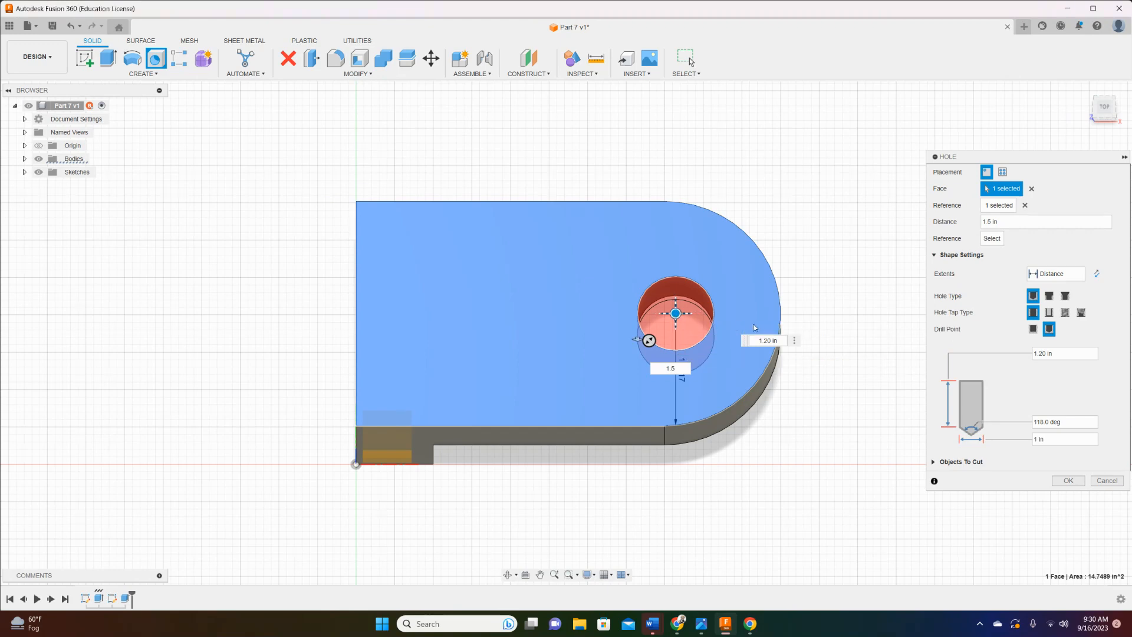
left_click(770, 328)
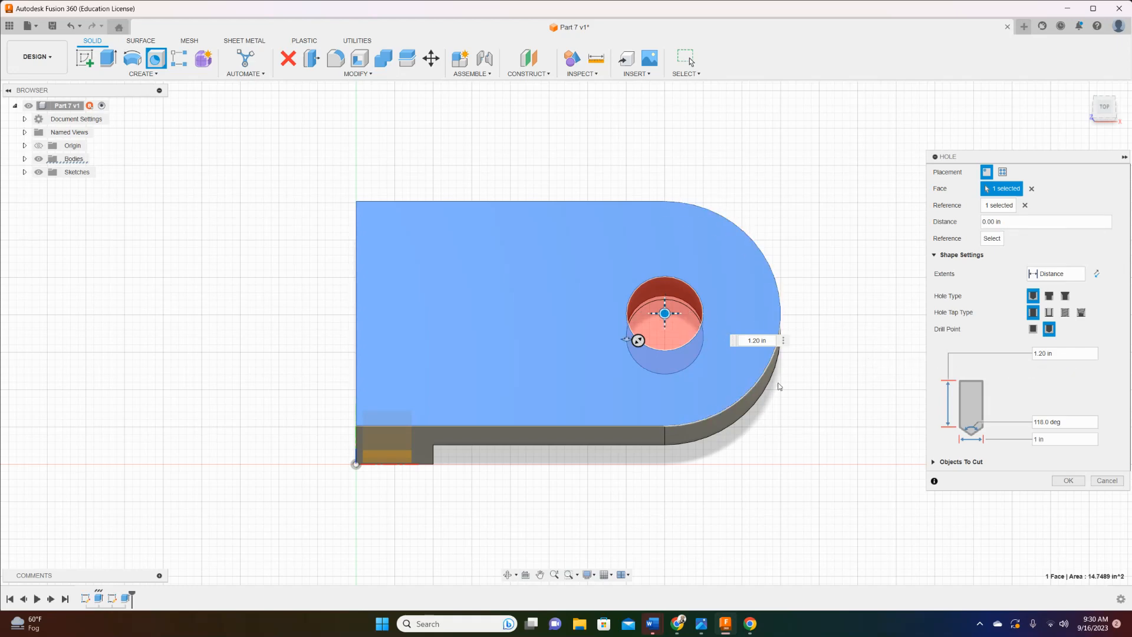
left_click(639, 341)
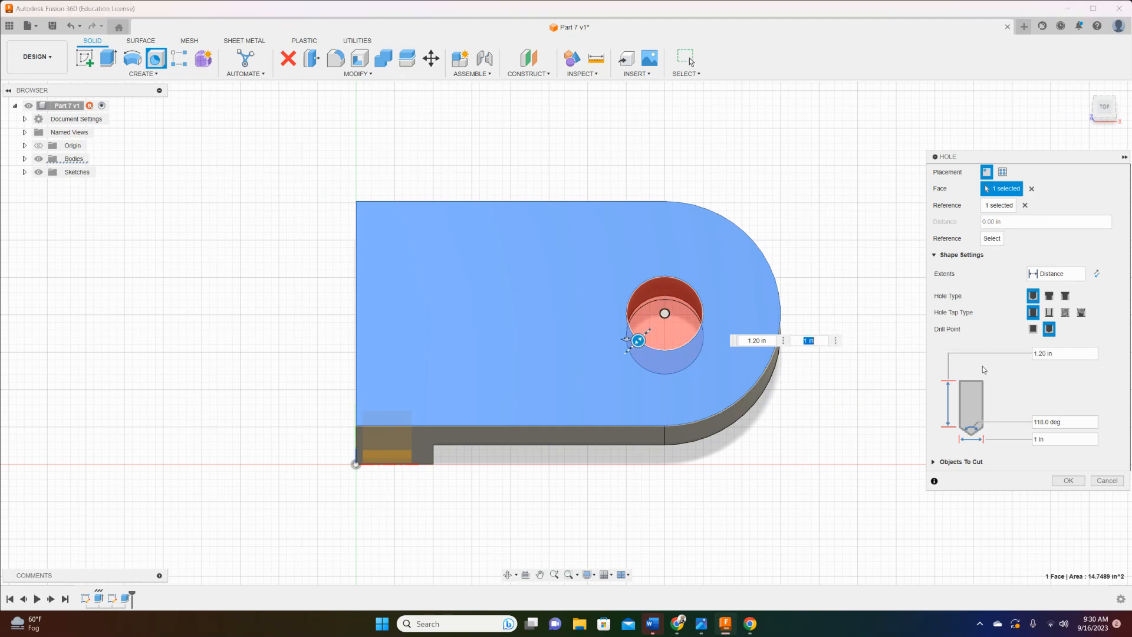
Set the hole's extent to All and create the hole
left_click(1076, 276)
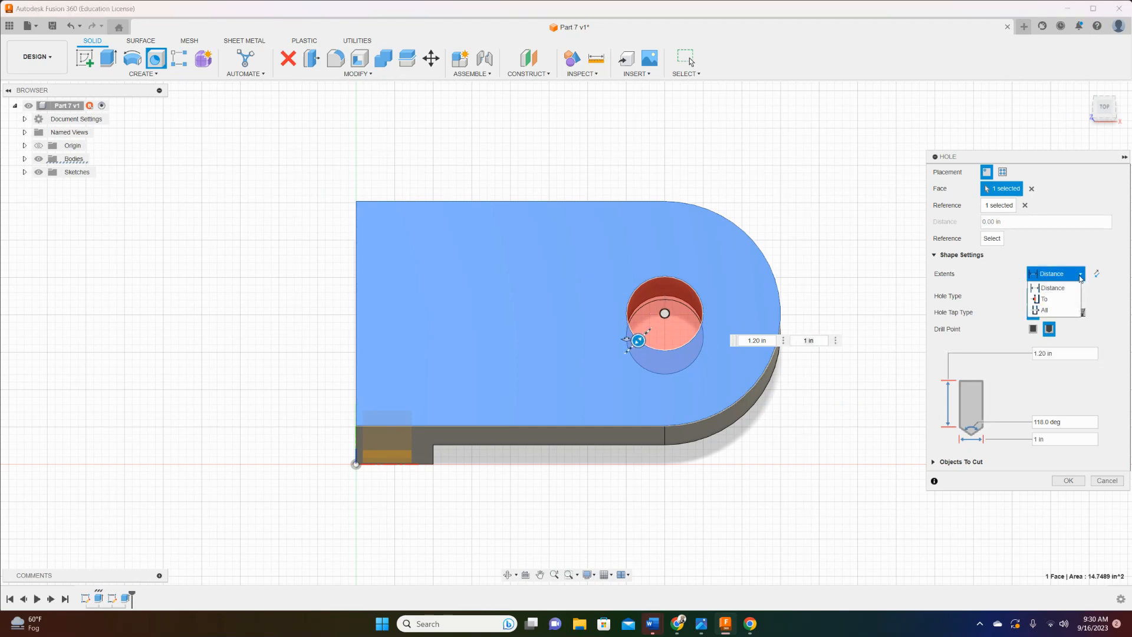
left_click(1066, 310)
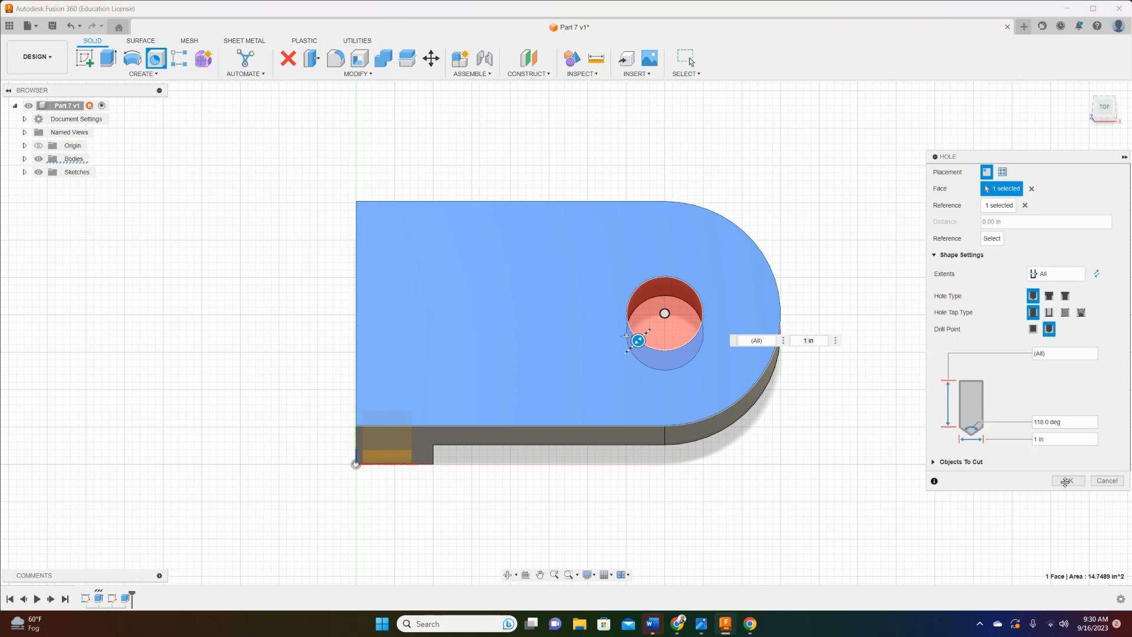
left_click(1067, 481)
scroll(752, 501, "down", 2)
scroll(756, 500, "up", 2)
middle_click(766, 490)
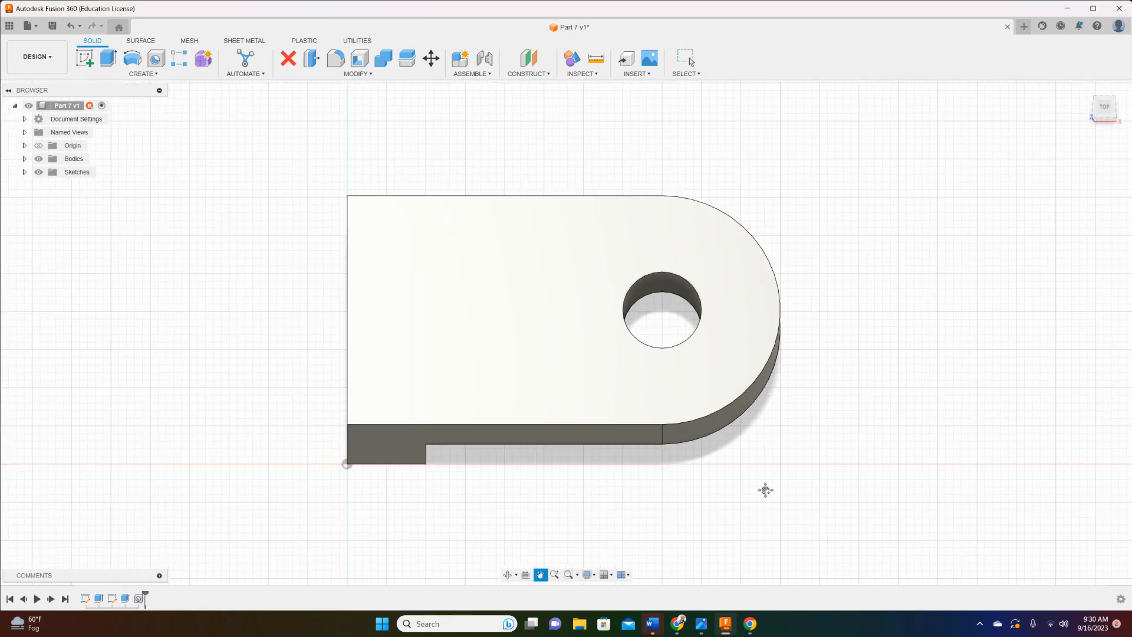
scroll(770, 485, "down", 1)
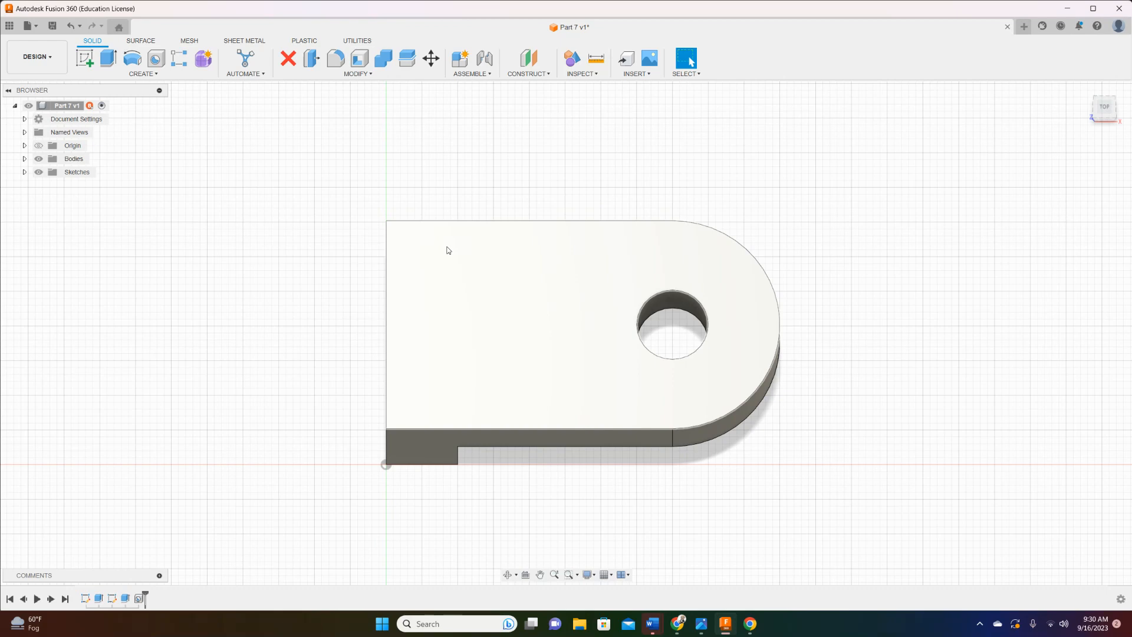
Sketch a rectangle 2 in wide and 0.5 in high on the back face, rising from the top corner above the foot
mouse_move(1105, 108)
left_mouse_down()
mouse_move(1070, 121)
mouse_move(1059, 147)
mouse_move(1106, 112)
left_mouse_up()
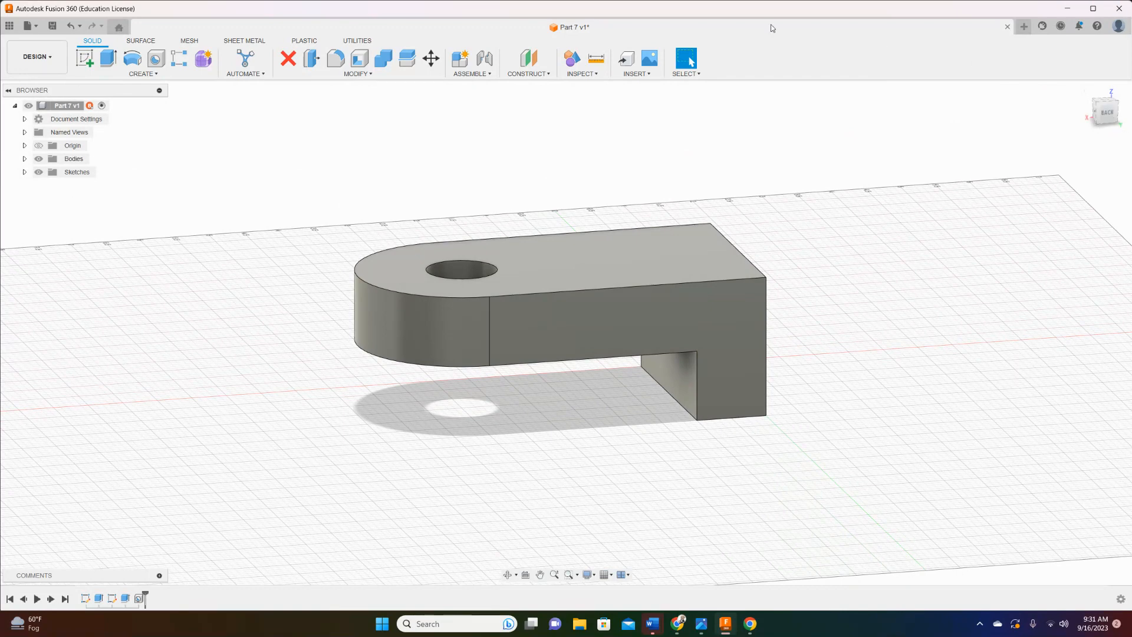
left_click(84, 58)
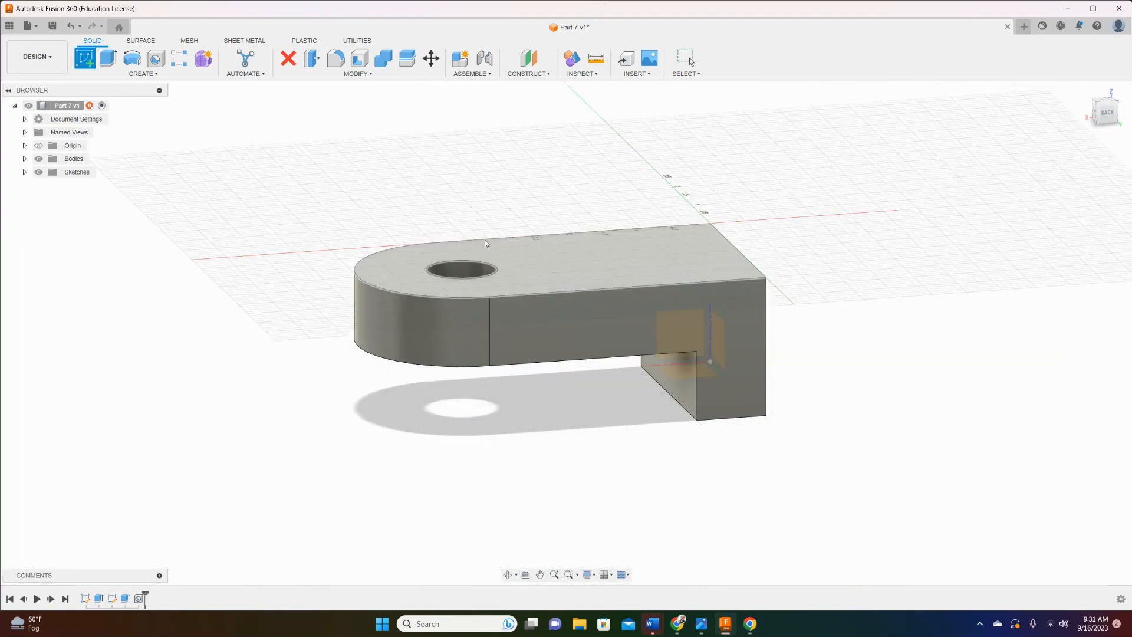
left_click(745, 306)
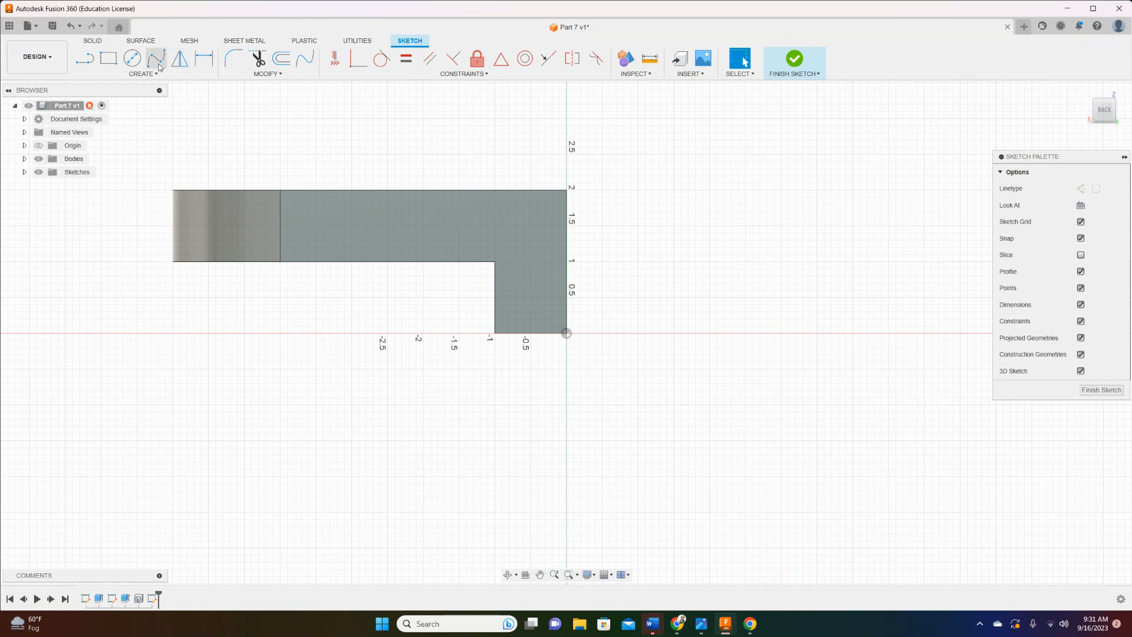
left_click(109, 59)
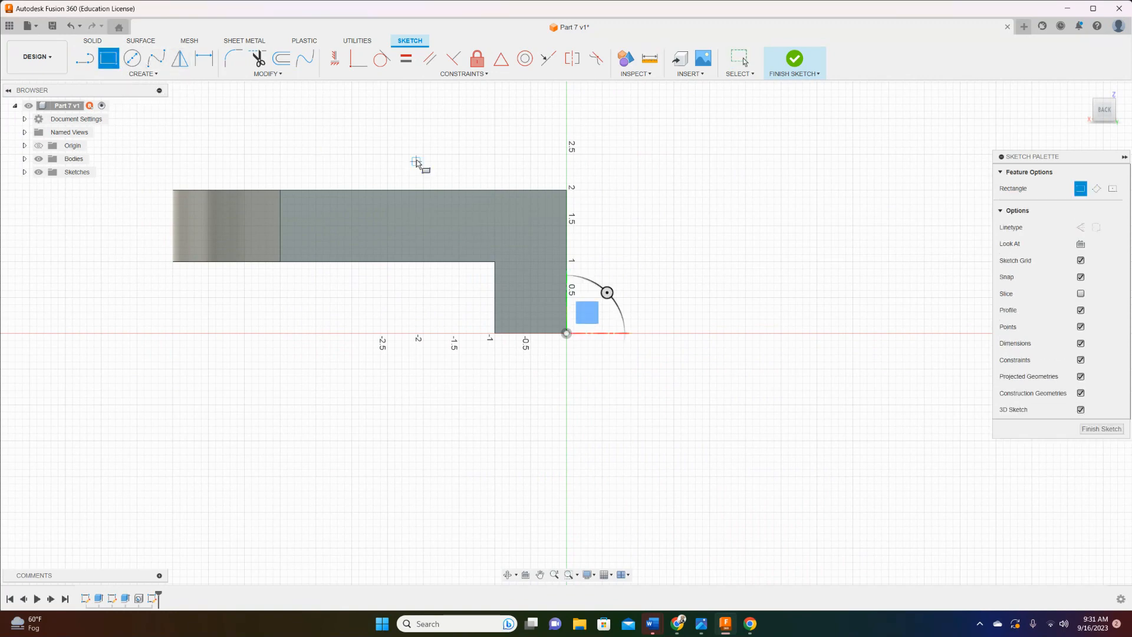
left_click(566, 190)
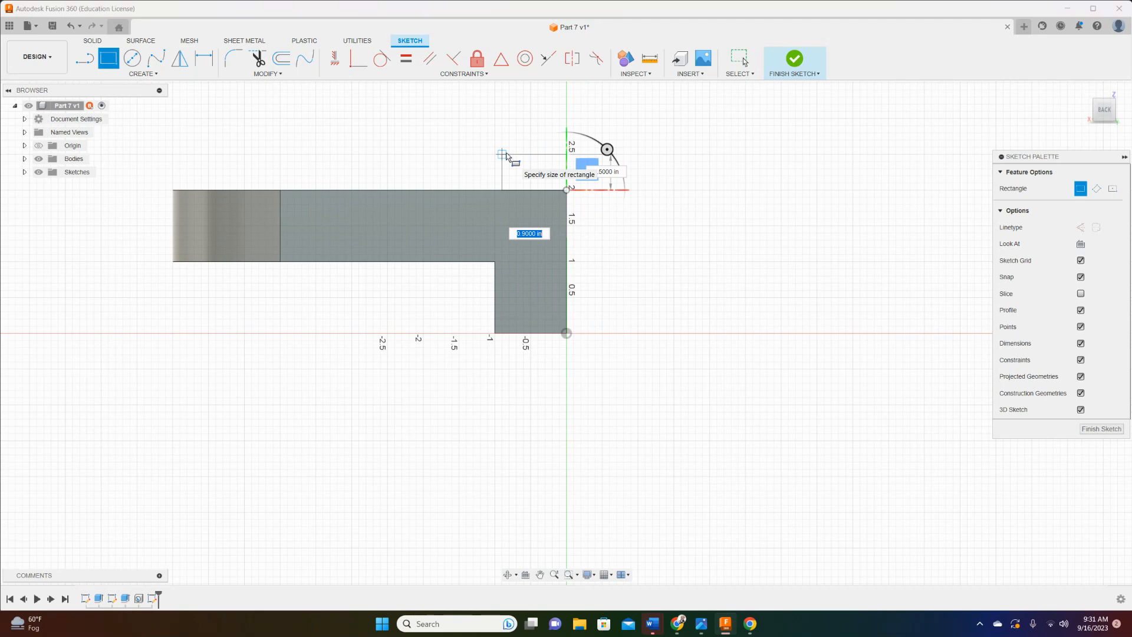
key("BackSpace")
key("Tab")
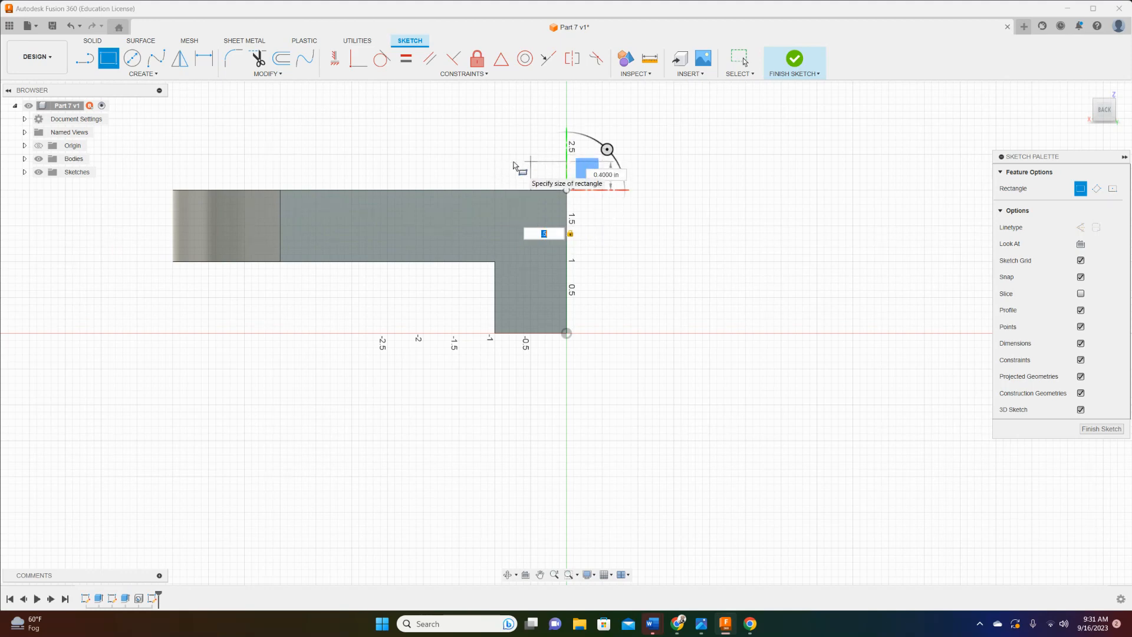
key("Tab")
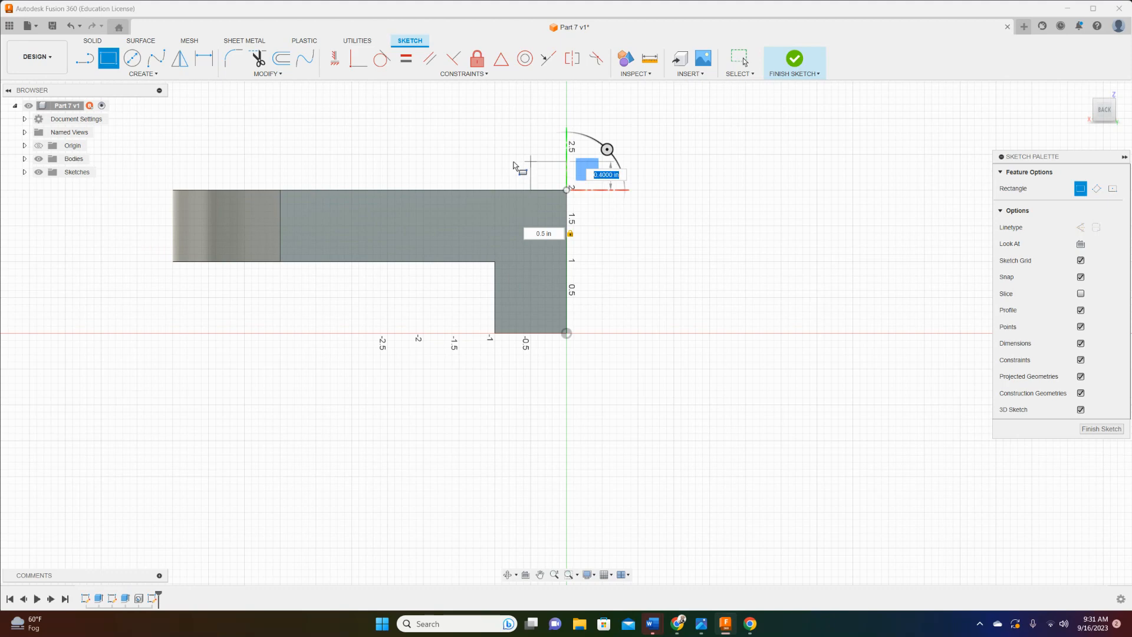
key("BackSpace")
type(".5")
key("Tab")
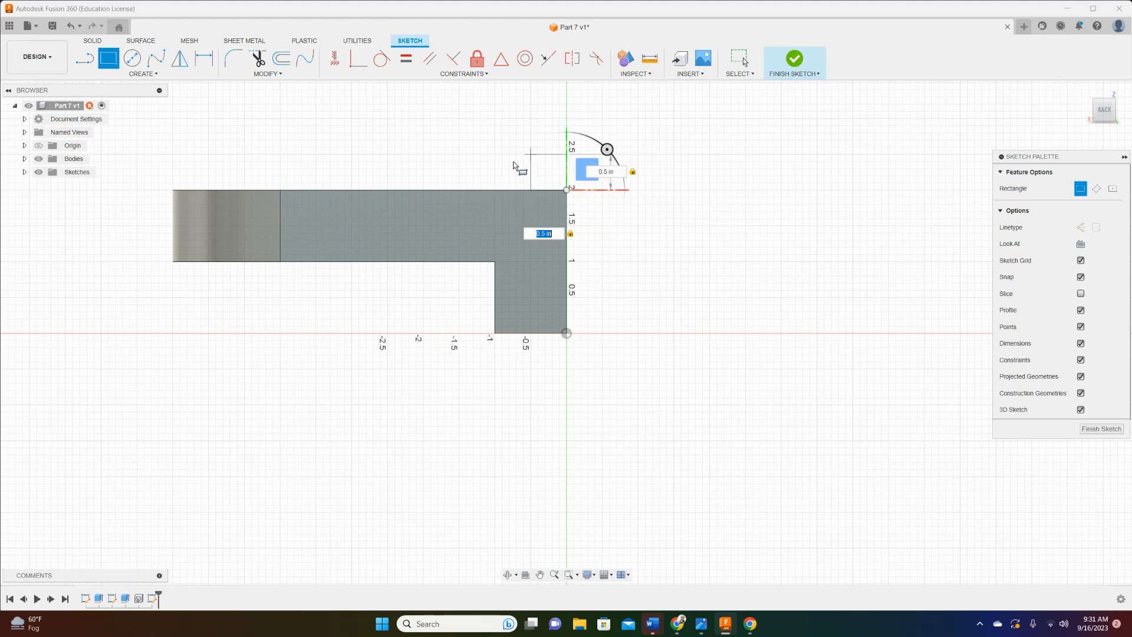
type("2")
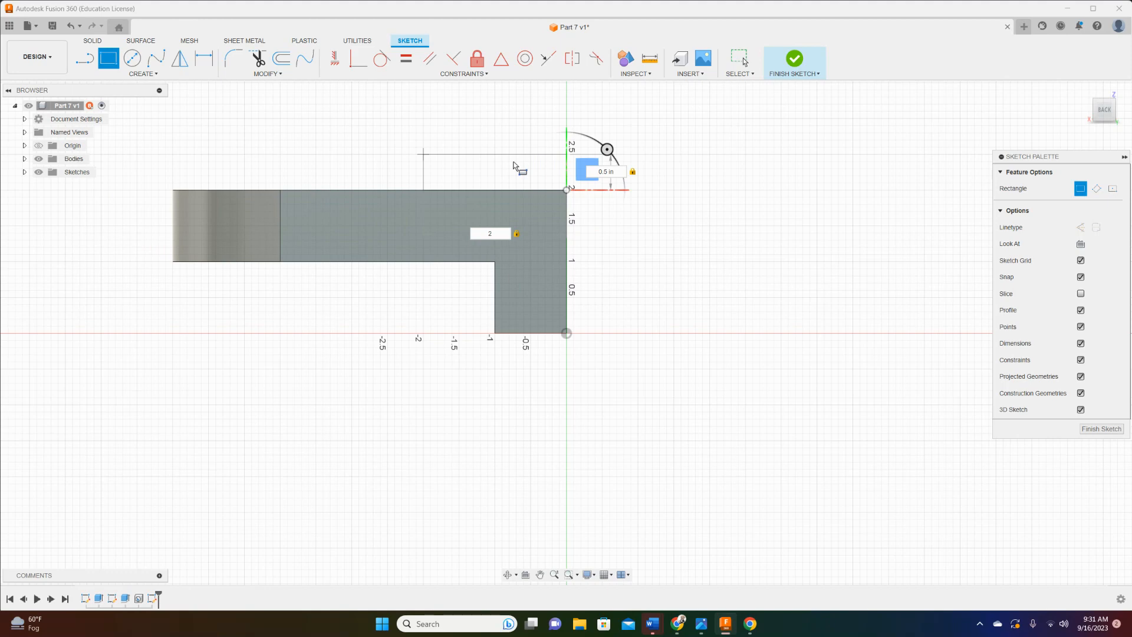
key("Return")
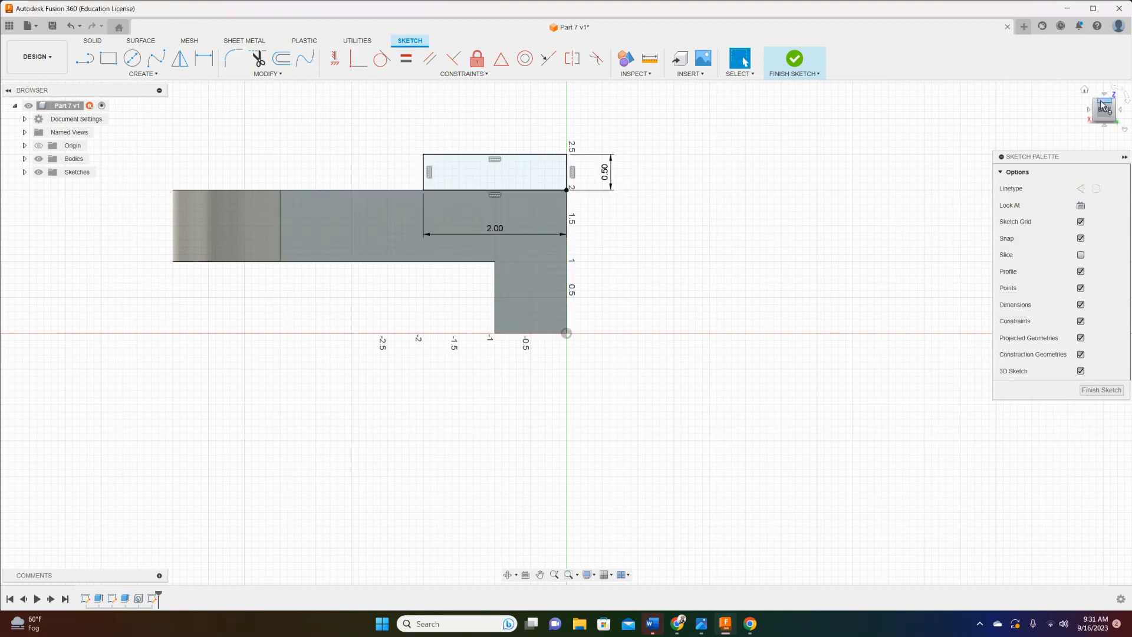
Extrude the rectangle -1 in over the block's top face, joining it to the body
left_click(1085, 90)
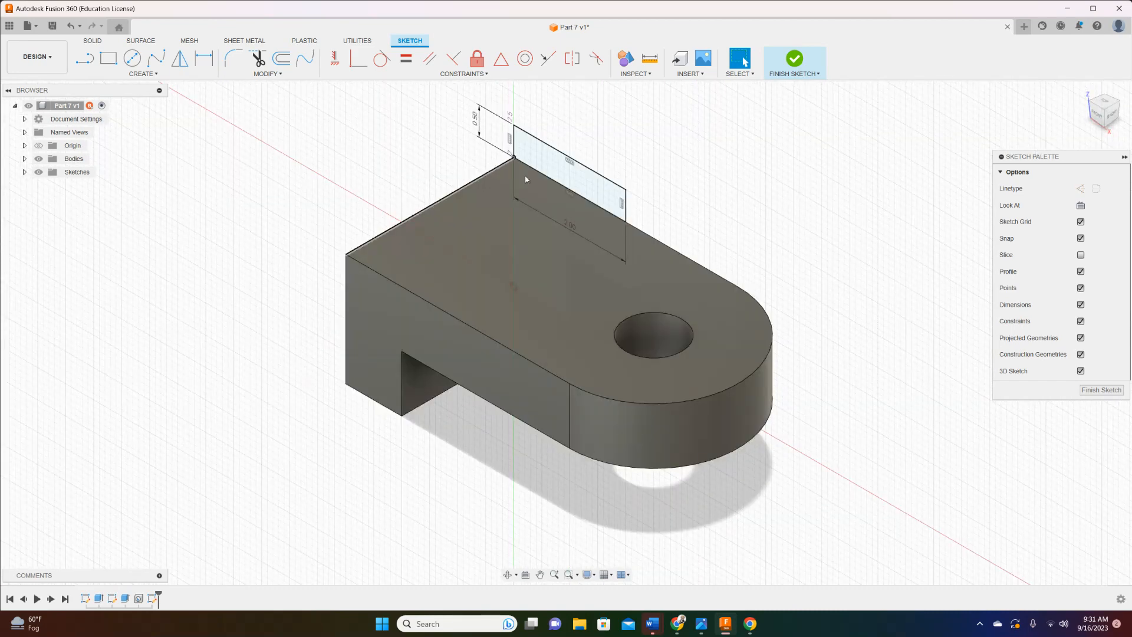
key("e")
left_click(586, 179)
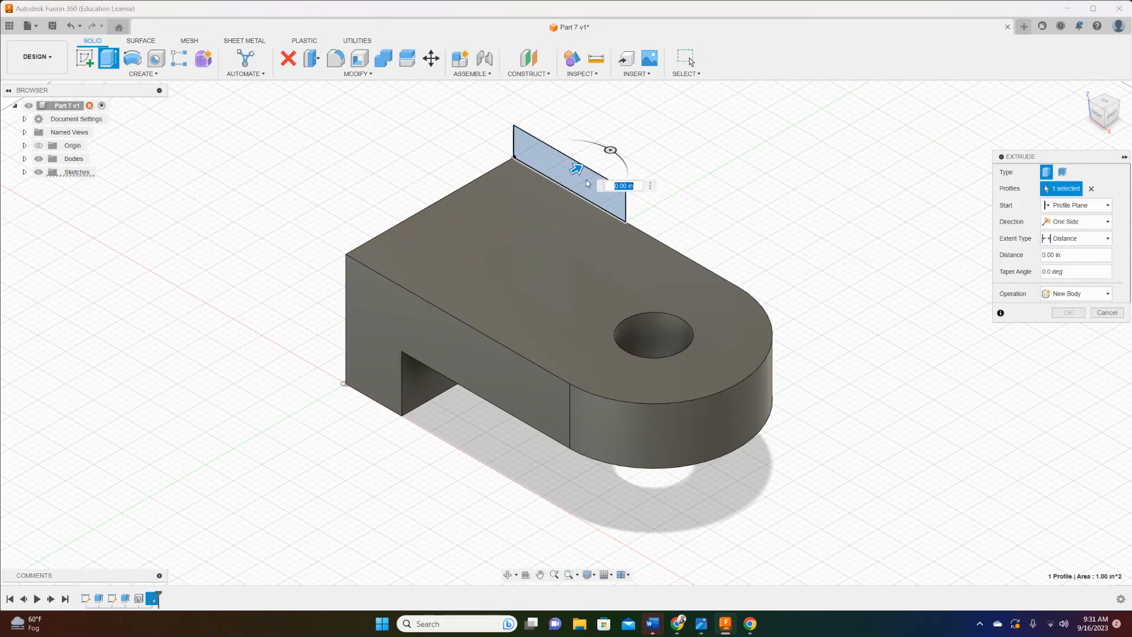
left_click_drag(577, 170, 534, 211)
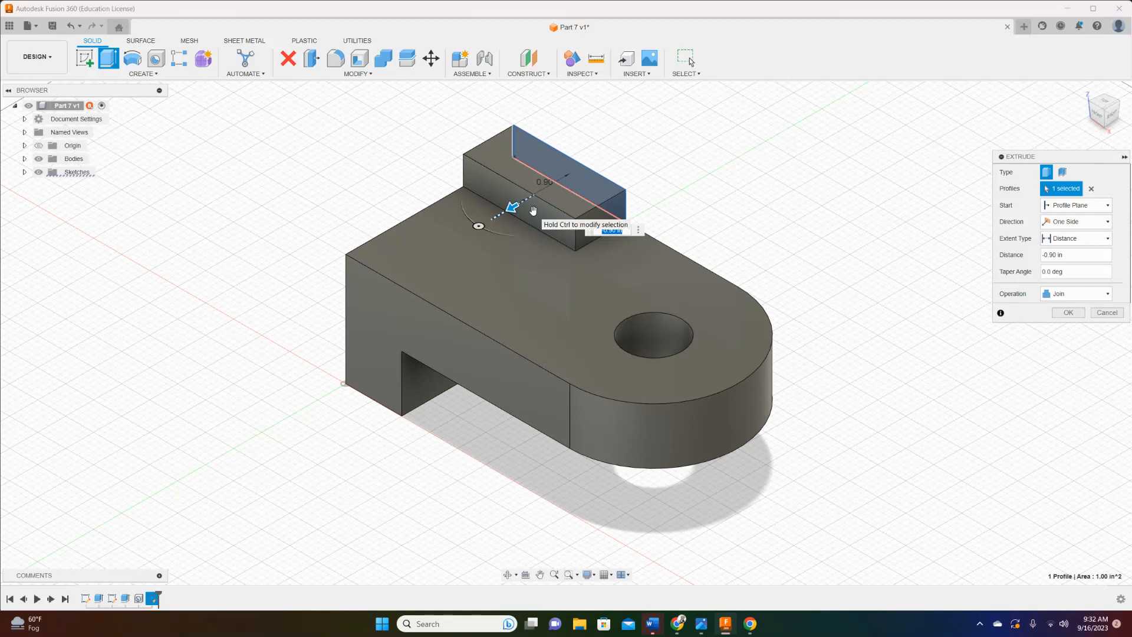
type("1")
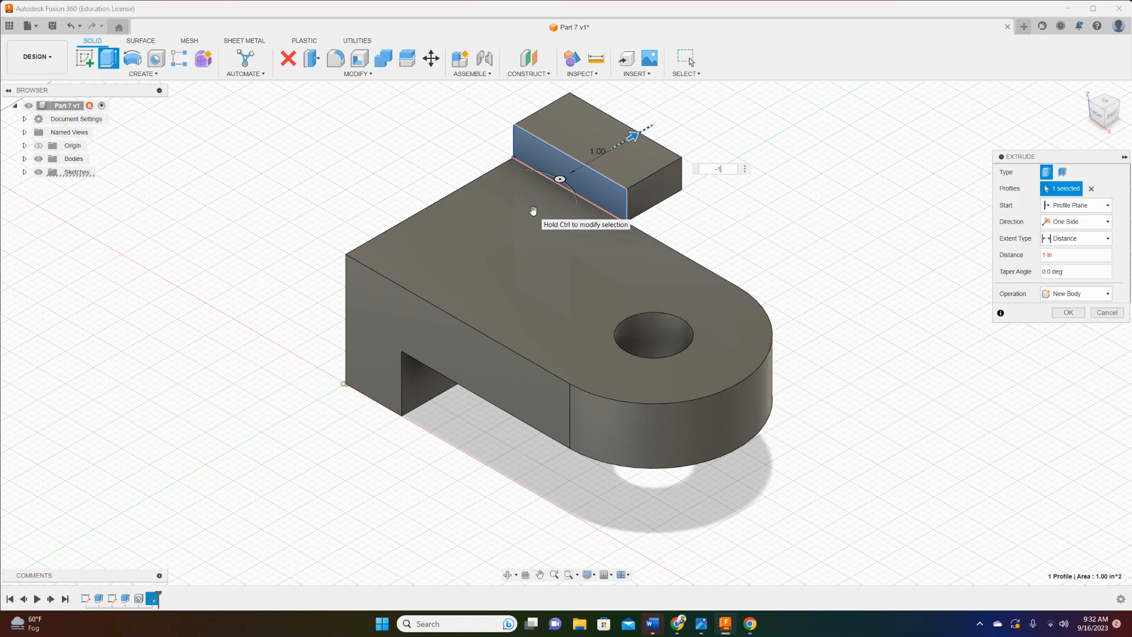
key("Return")
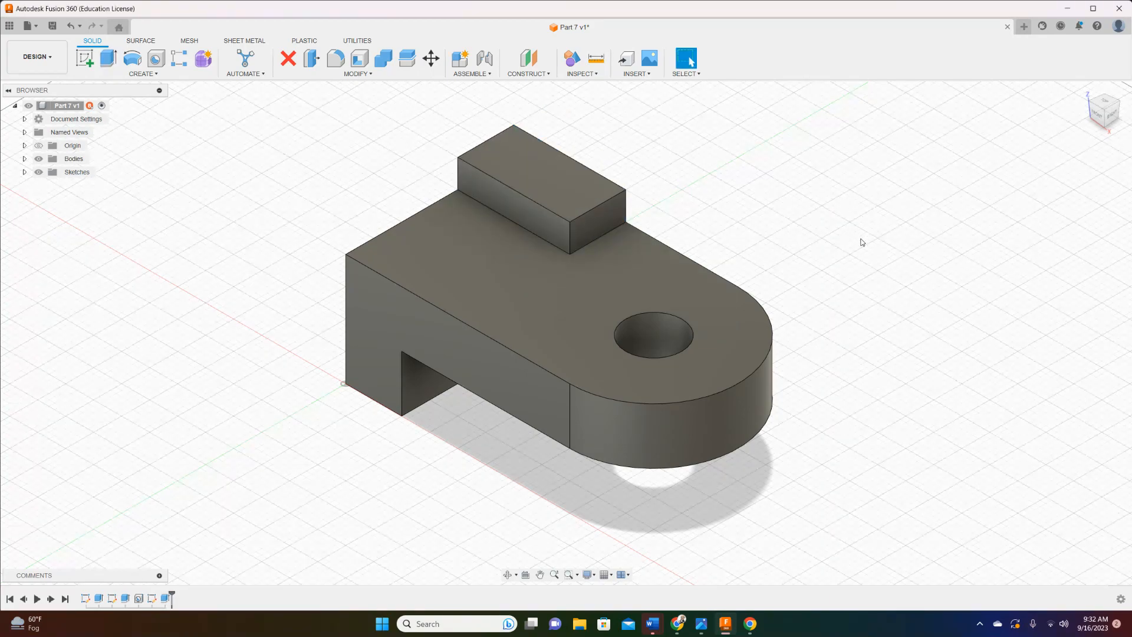
Sketch a circle on the back face, centered on the raised block's top edge midpoint and reaching its corner, and finish the sketch
mouse_move(1109, 115)
left_mouse_down()
mouse_move(1057, 106)
mouse_move(1109, 113)
left_mouse_up()
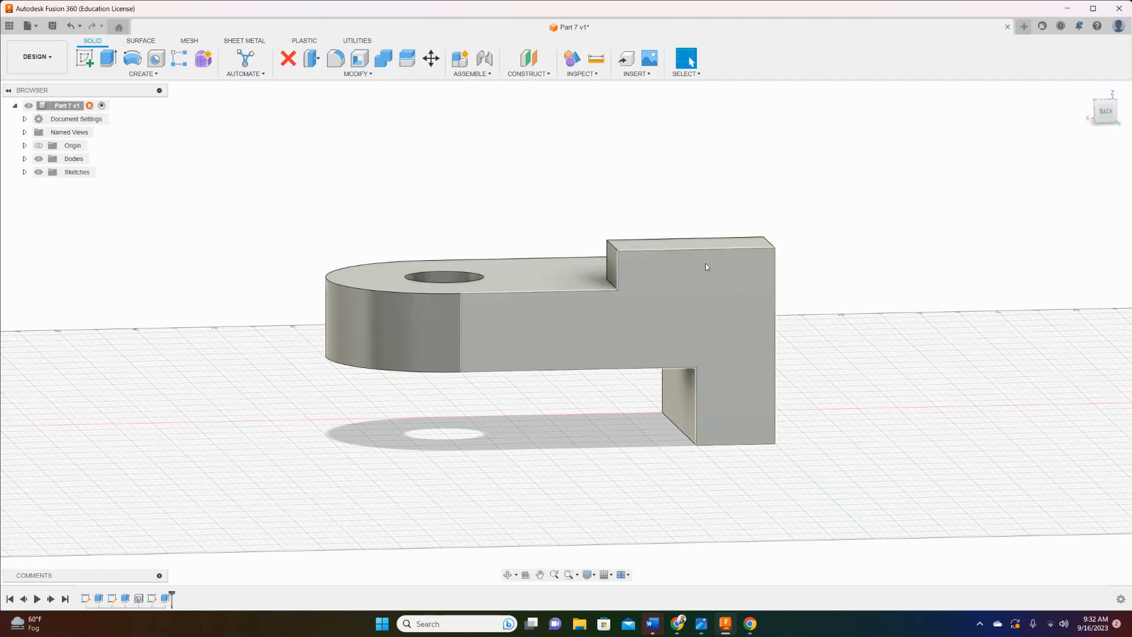
left_click(85, 59)
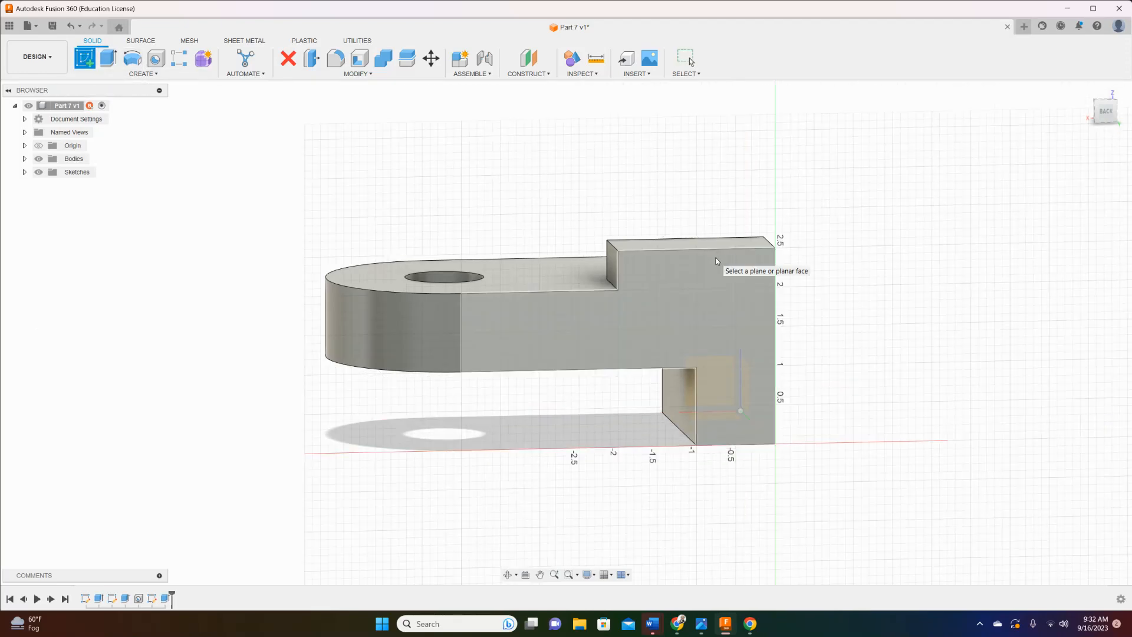
left_click(721, 255)
left_click(136, 60)
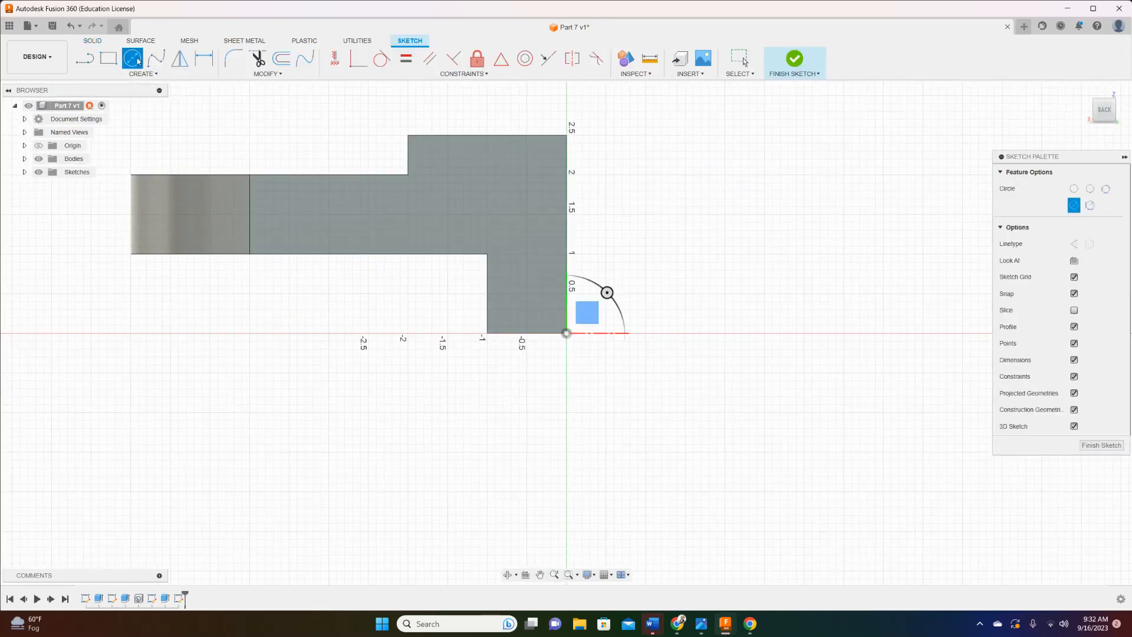
left_click(487, 135)
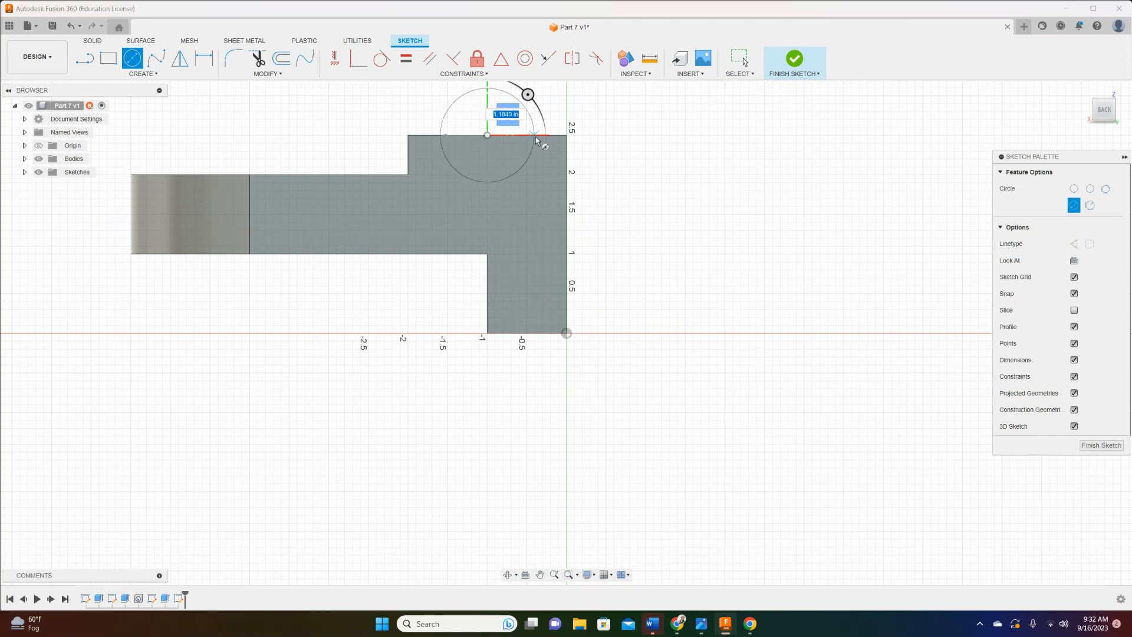
left_click(566, 135)
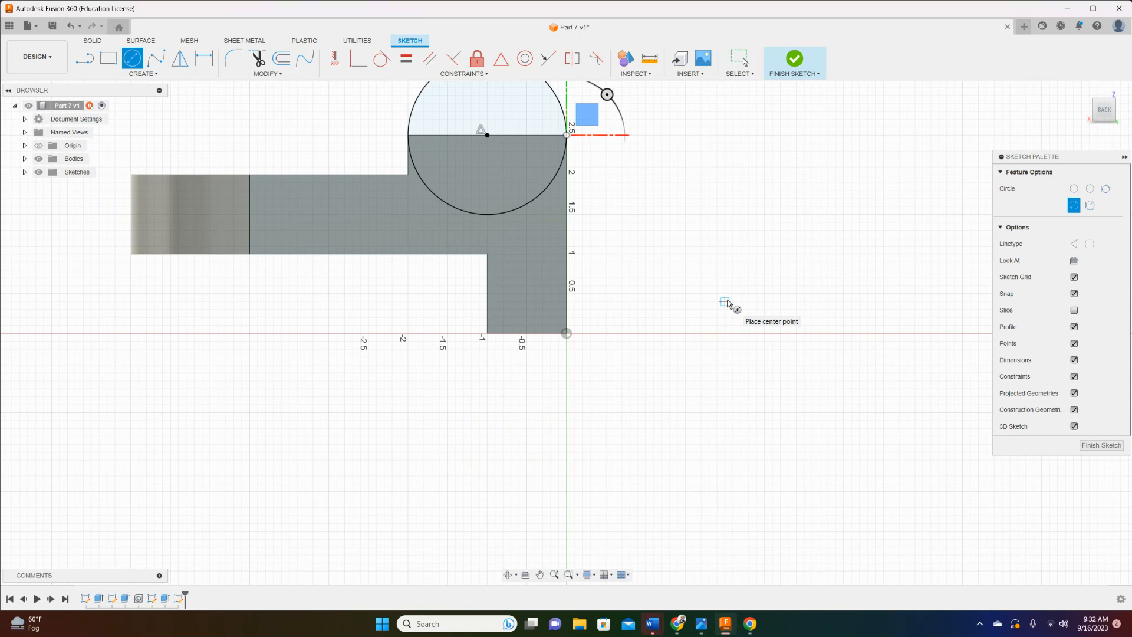
scroll(731, 302, "up", 1)
scroll(731, 302, "down", 2)
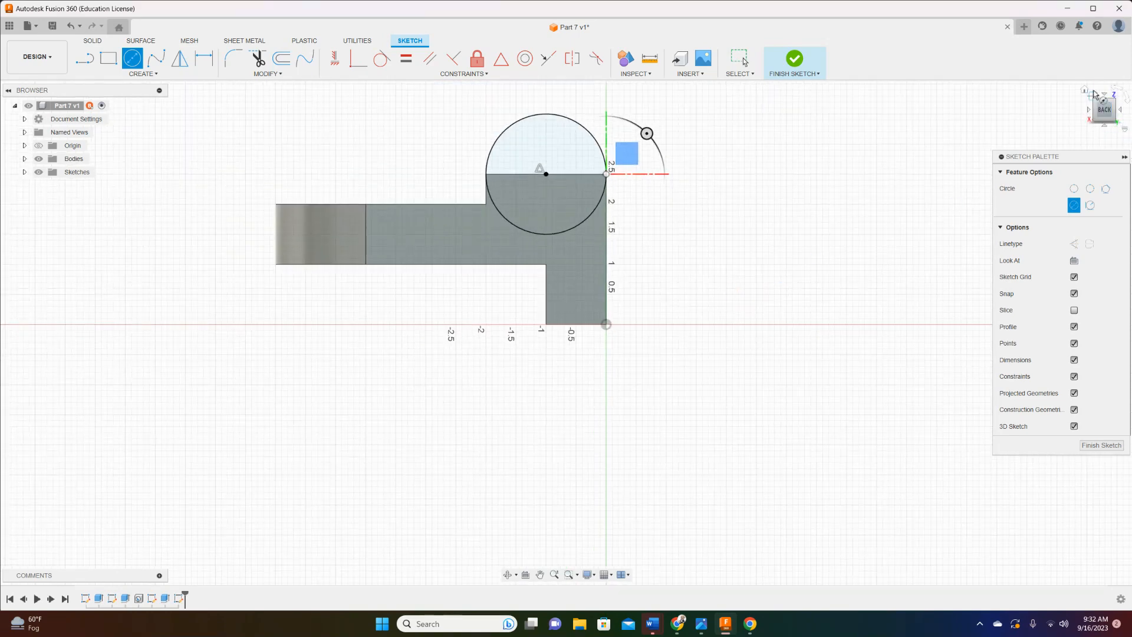
left_click(1085, 89)
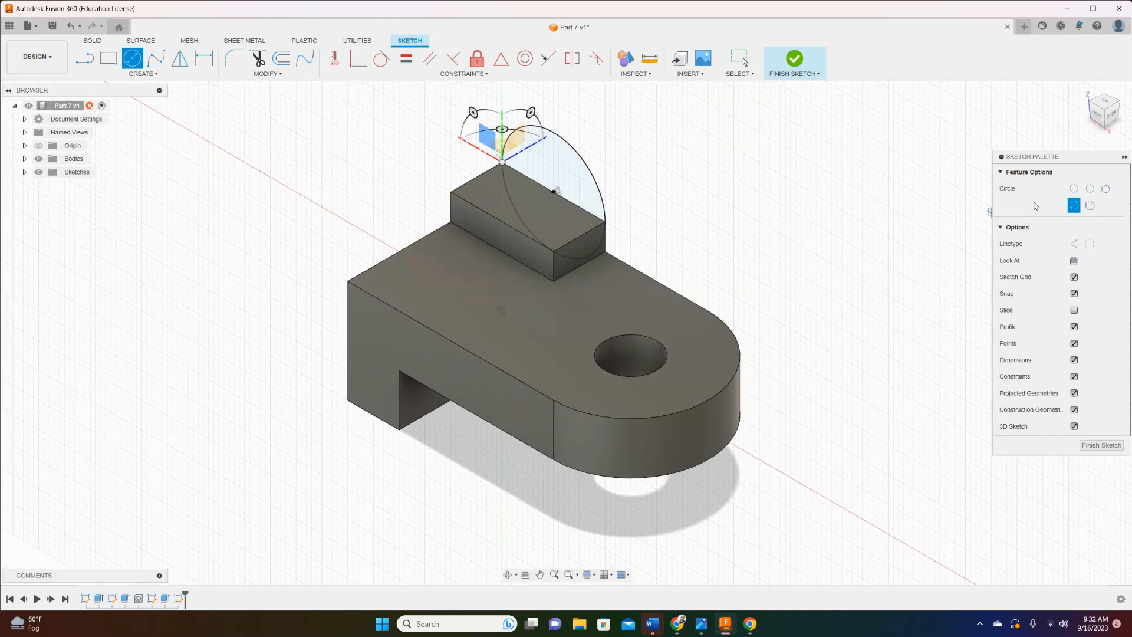
left_click(1102, 445)
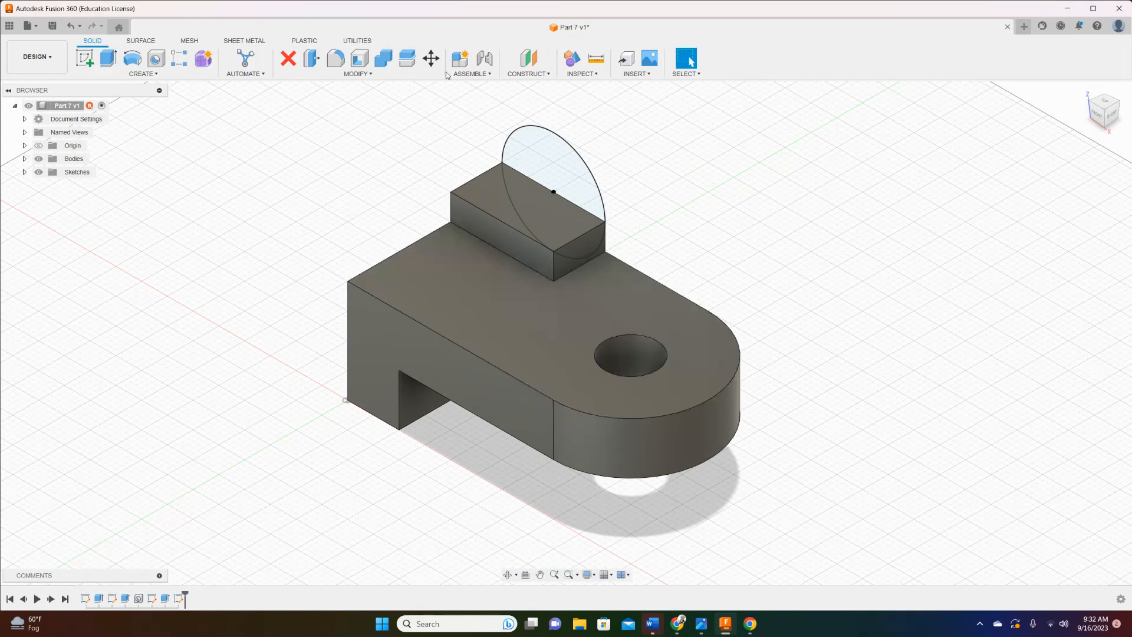
Extrude the upper half of the circle -1 in over the raised block, joining it to the body
right_click(742, 217)
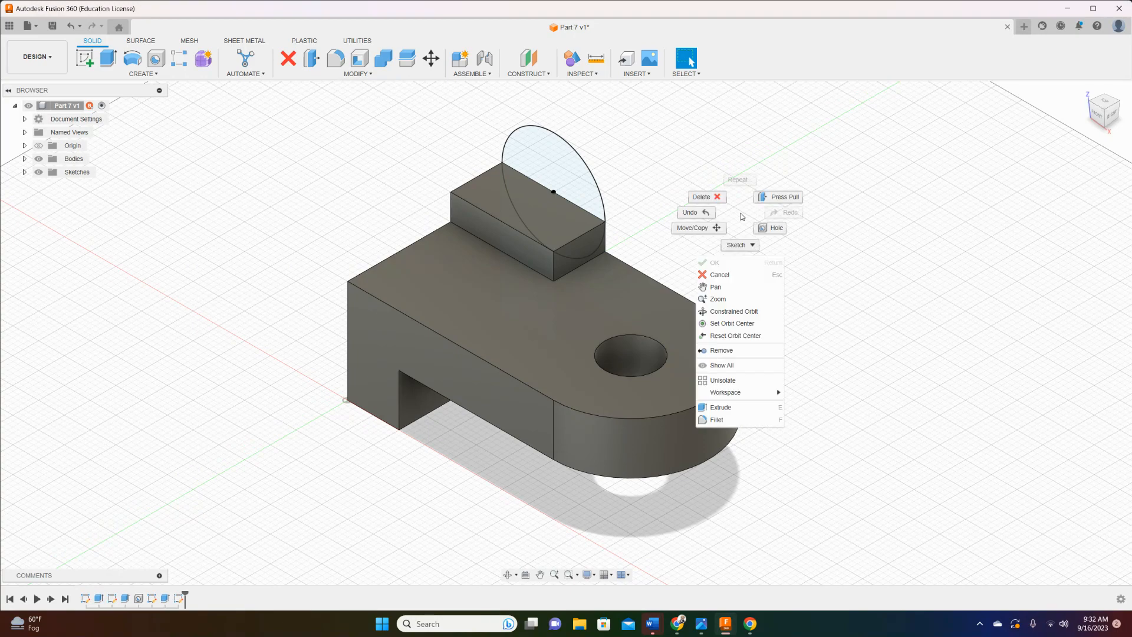
left_click(779, 197)
left_click(561, 177)
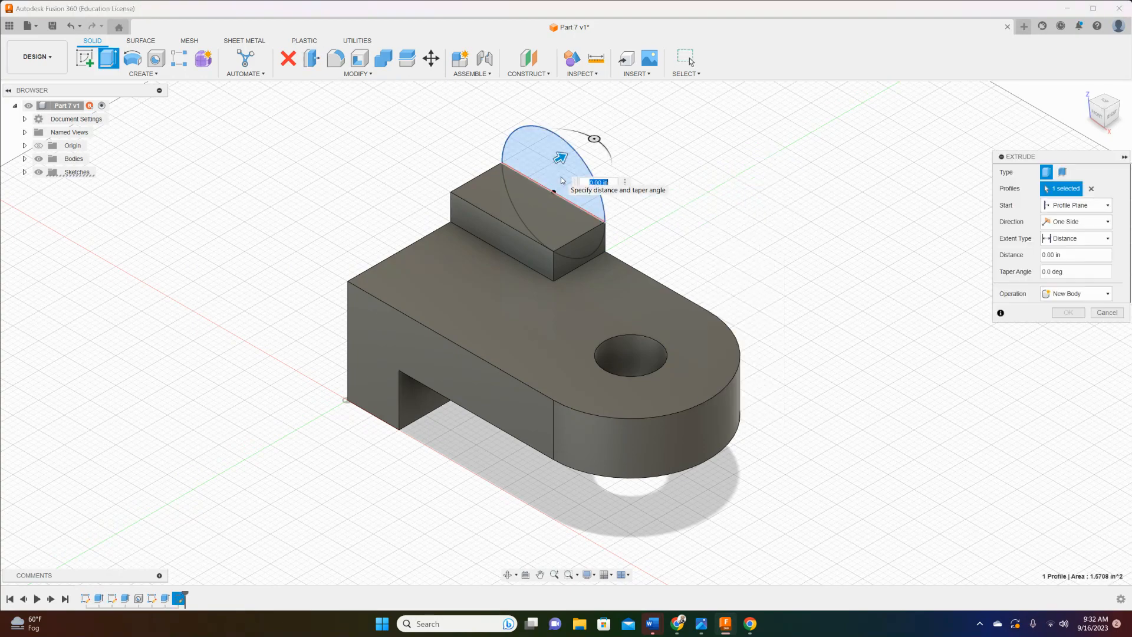
left_click_drag(560, 158, 537, 177)
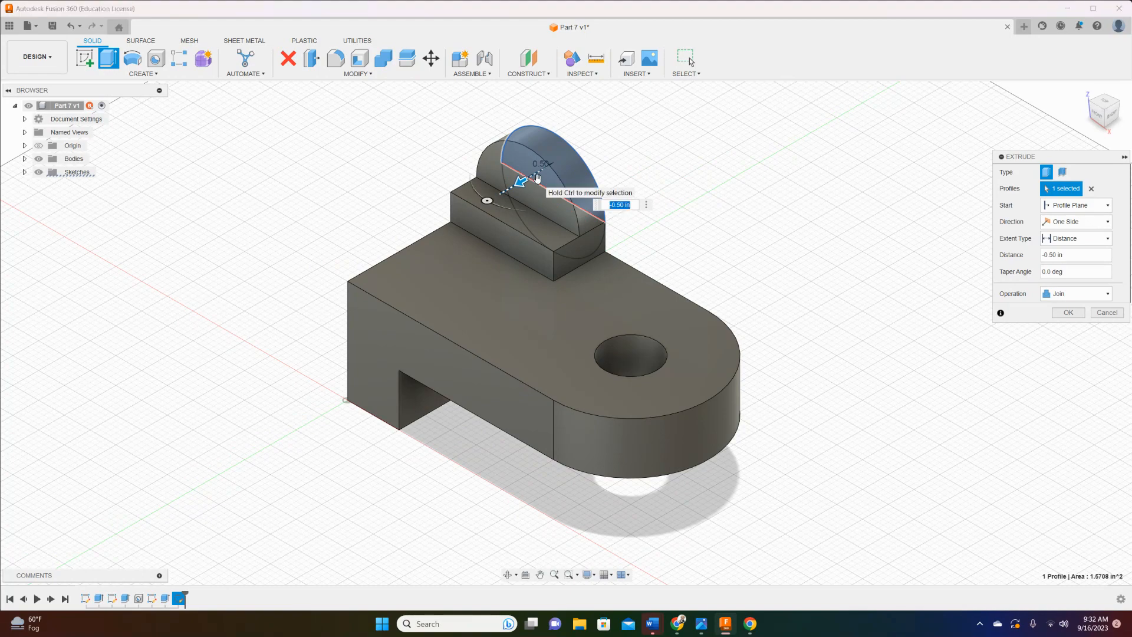
key("BackSpace")
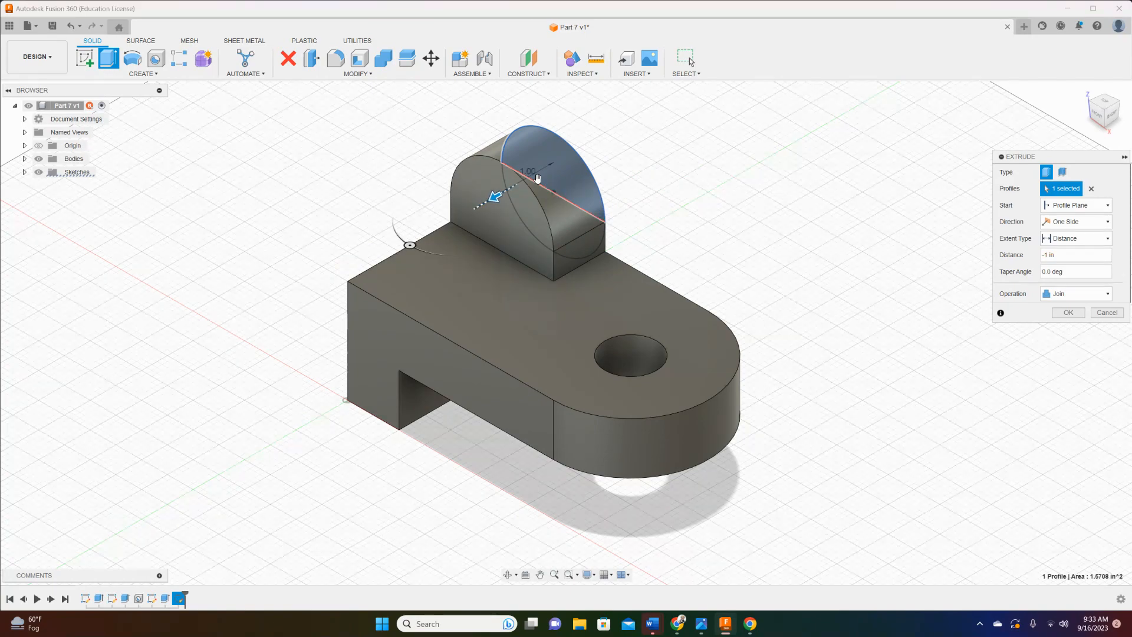
key("Return")
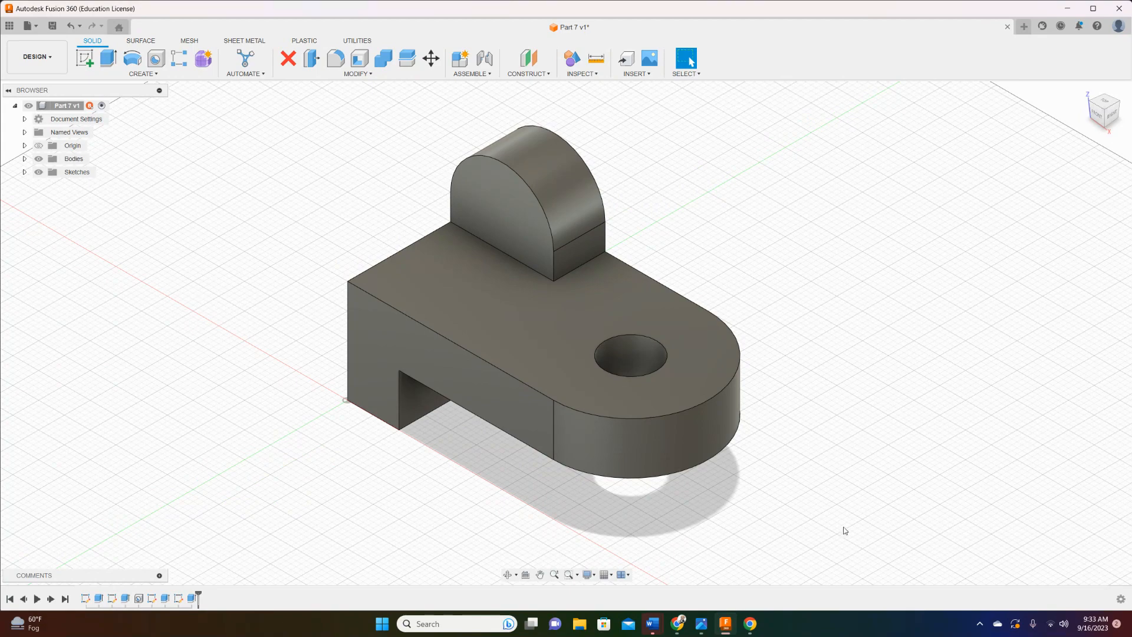
Set up a 0.5 in radius fillet on the edge where the raised lug's end facing the hole meets the top face
middle_click_drag(965, 377, 1001, 369)
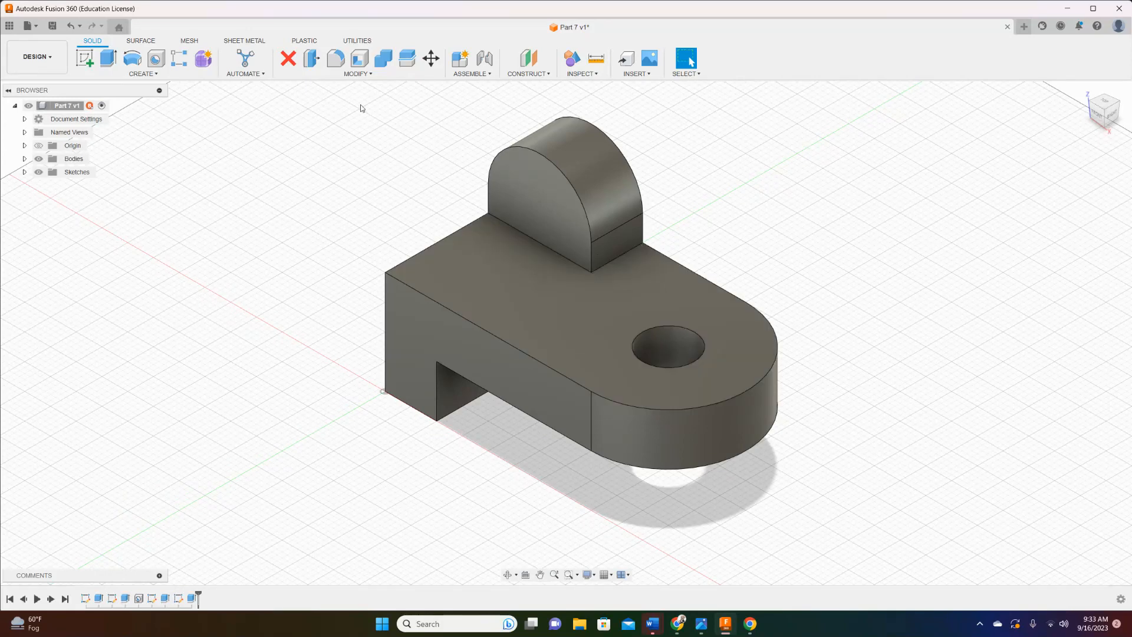
left_click(337, 60)
left_click(618, 262)
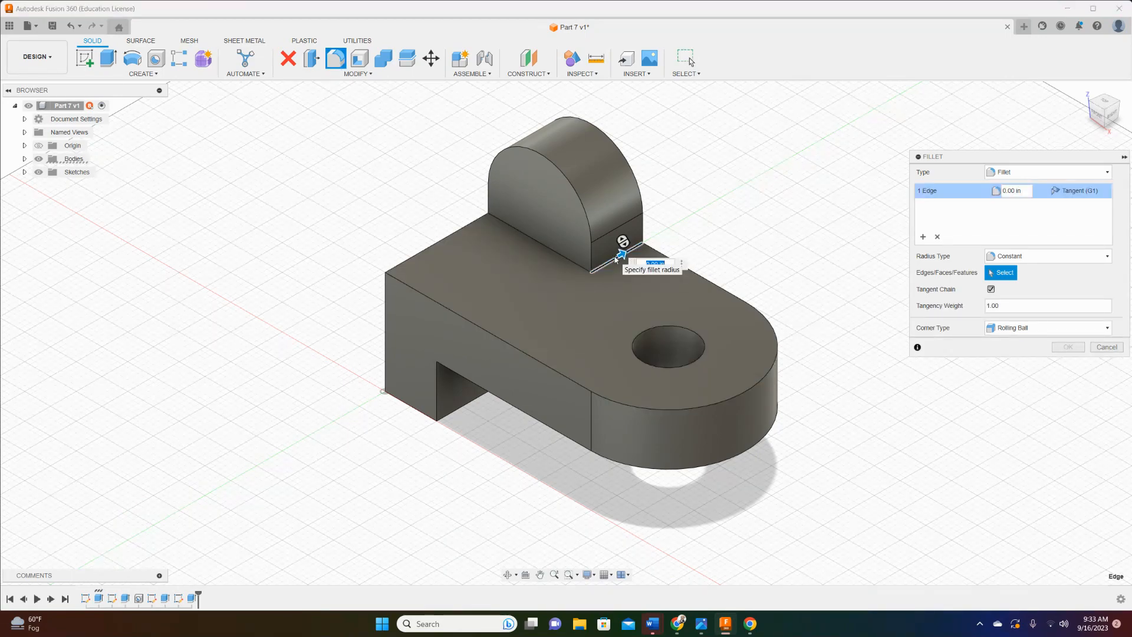
key("BackSpace")
type(".5")
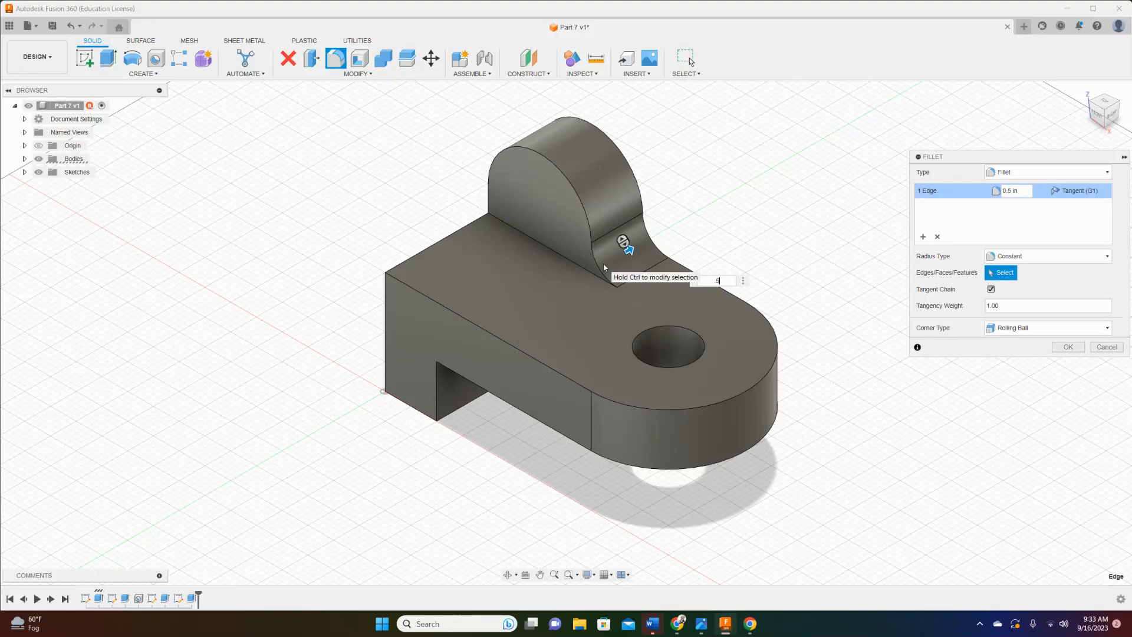
left_click(1074, 258)
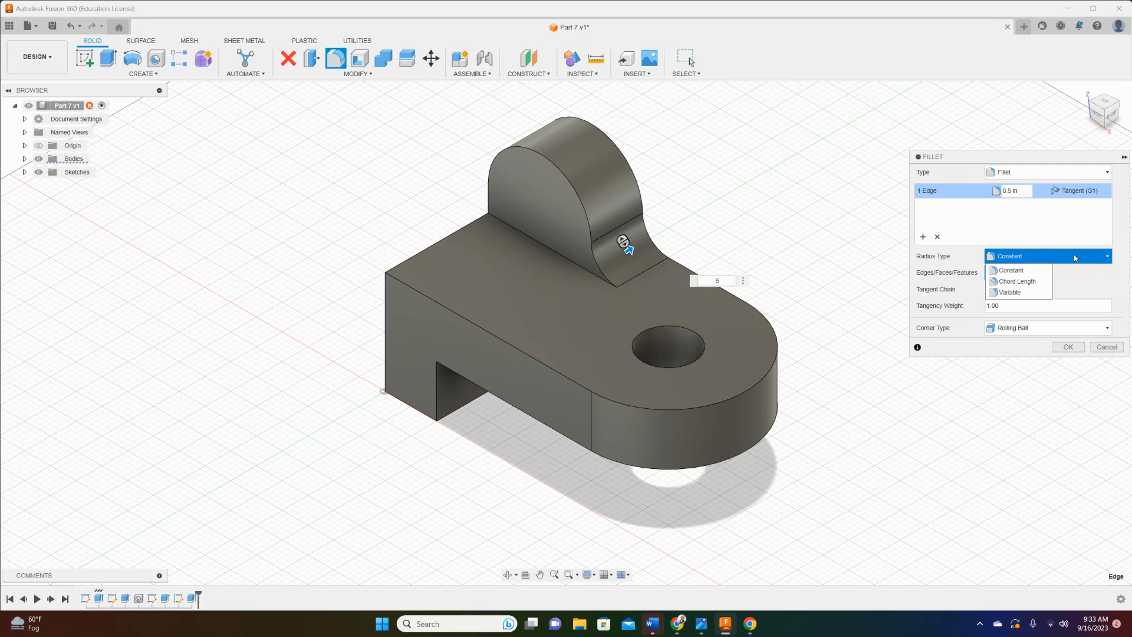
left_click(1075, 258)
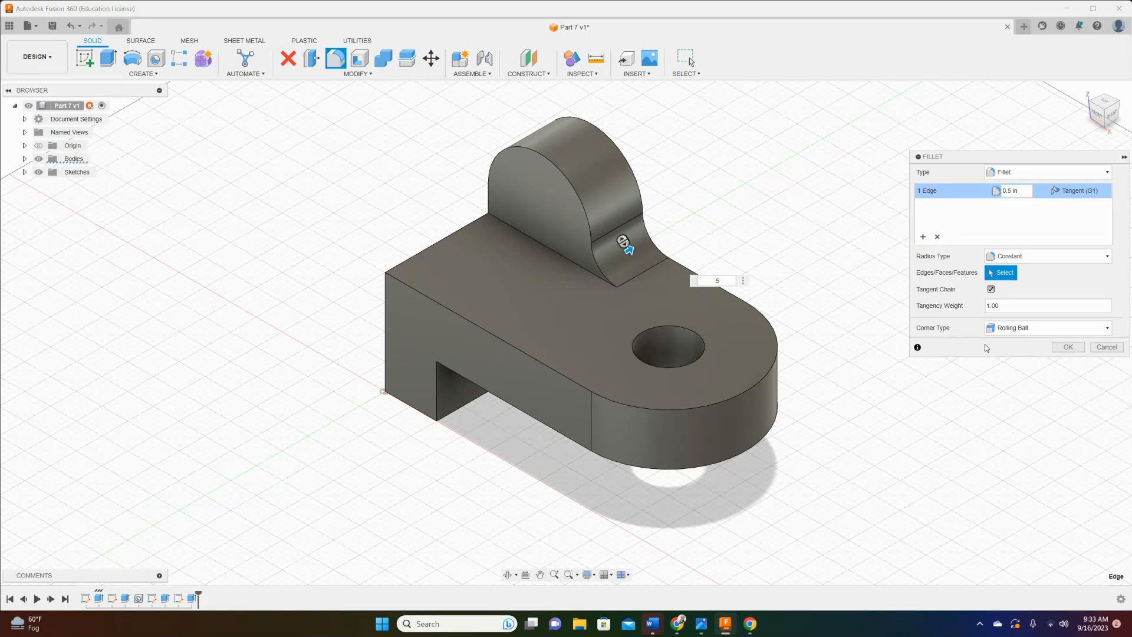
left_click(1068, 331)
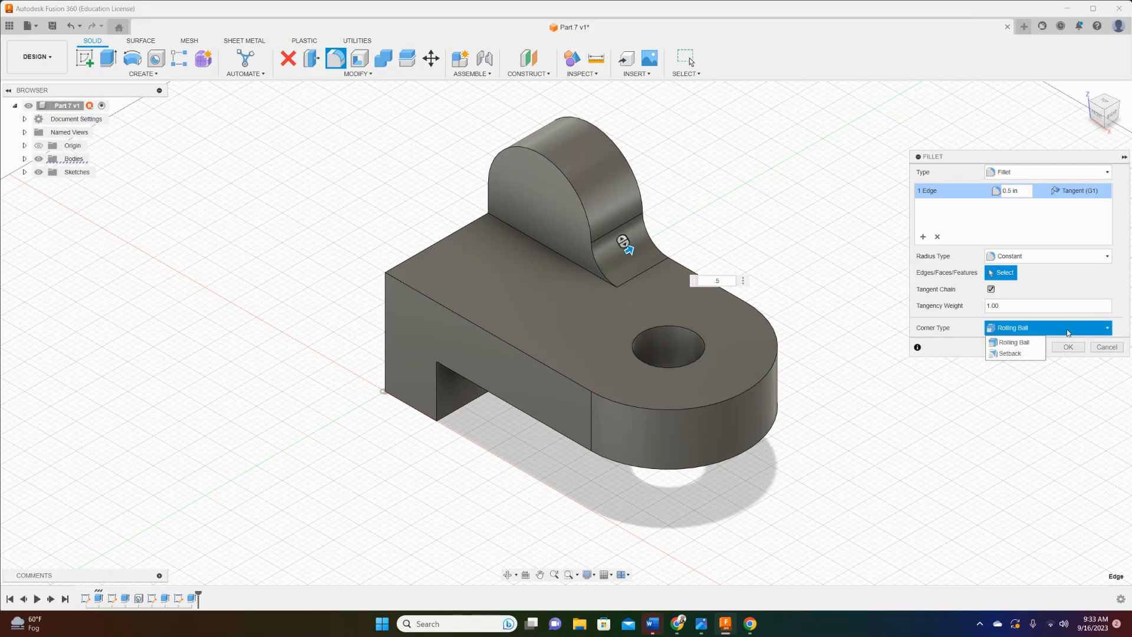
left_click(1067, 329)
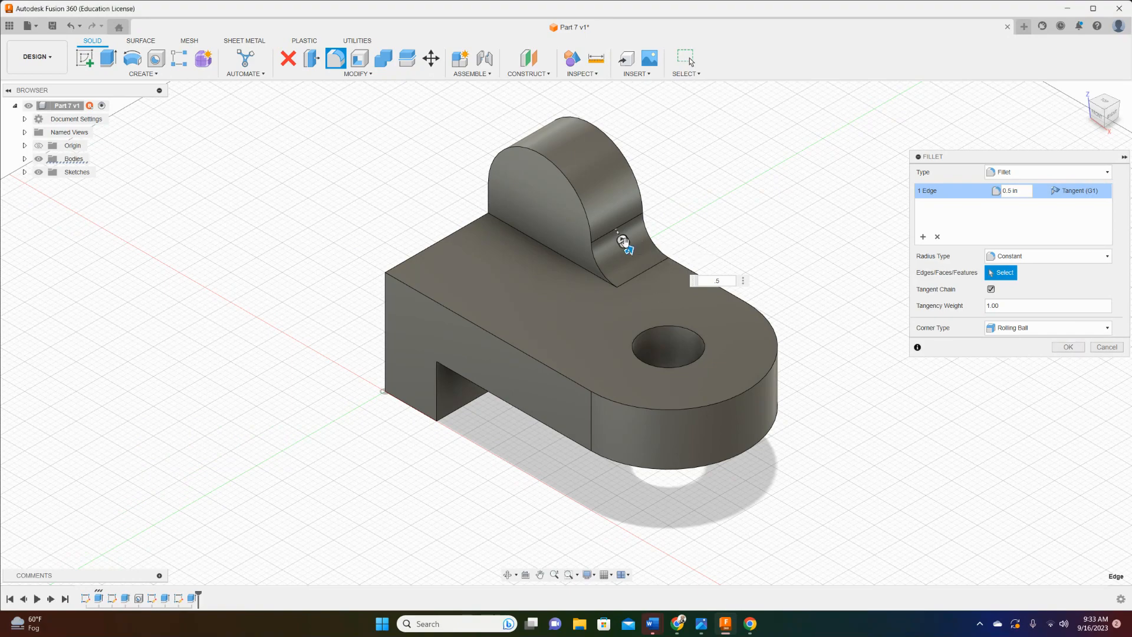
Apply the 0.5 in fillet at the lug's base with a tangency weight of 0.6042
left_click_drag(624, 243, 628, 250)
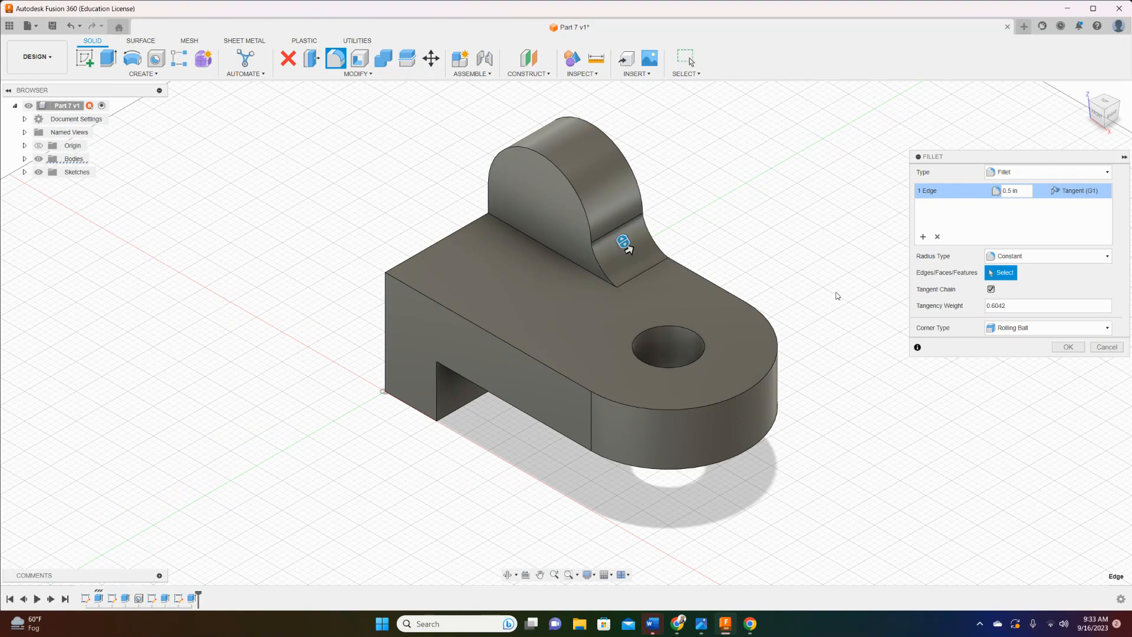
left_click(1064, 350)
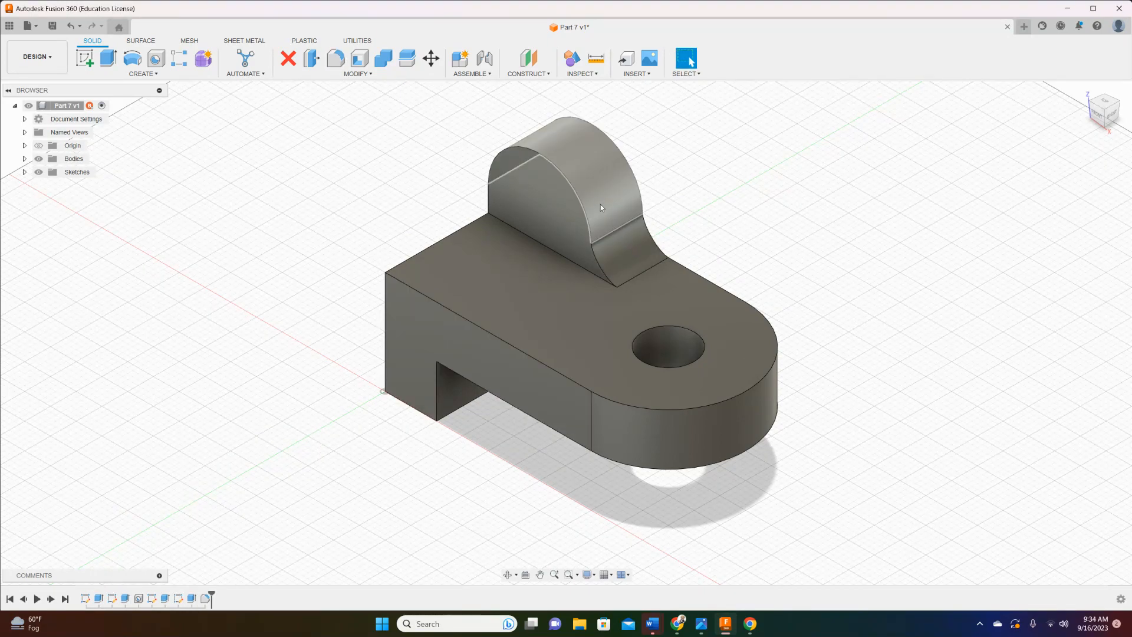
Save the design with the version description "Finished", marking it as a milestone named "completed part"
left_click(1097, 113)
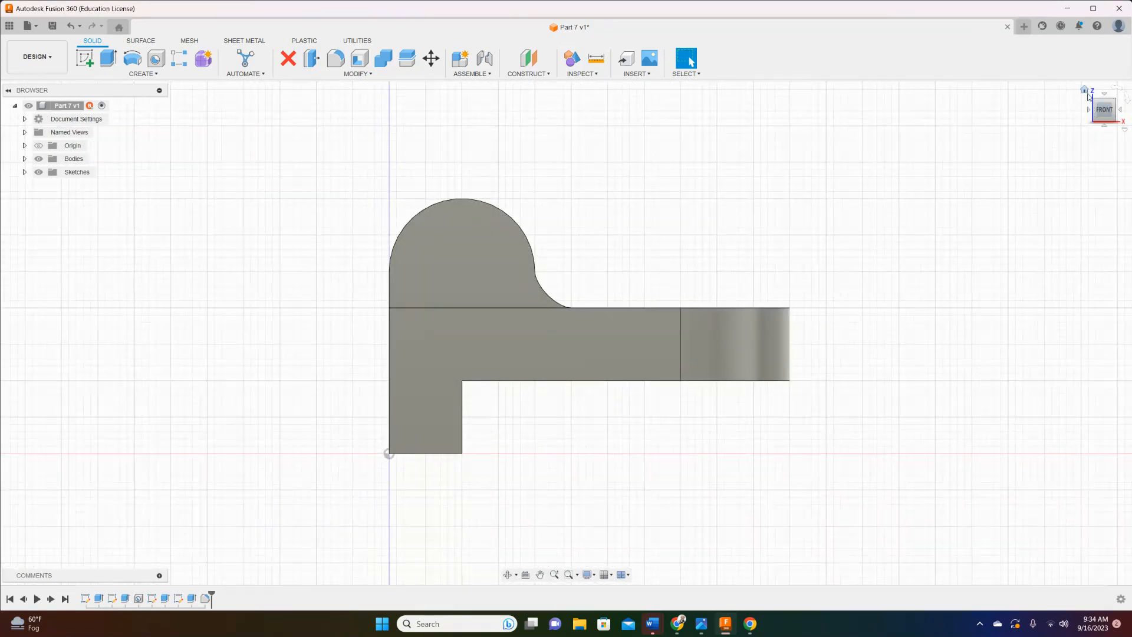
left_click(1085, 91)
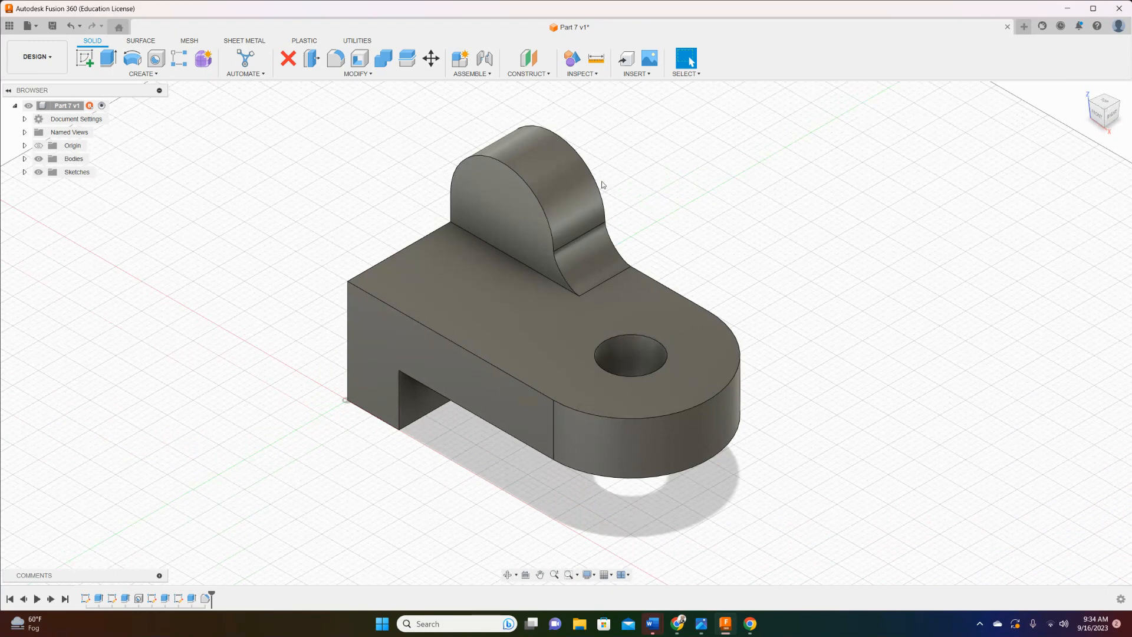
left_click(53, 27)
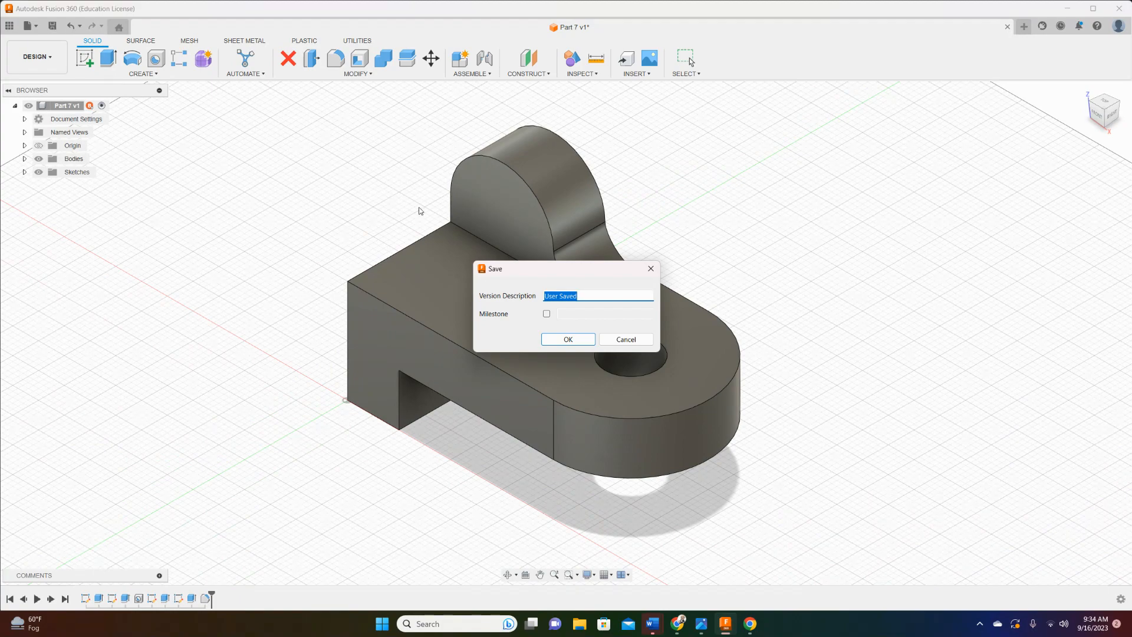
type("Finished")
left_click(547, 313)
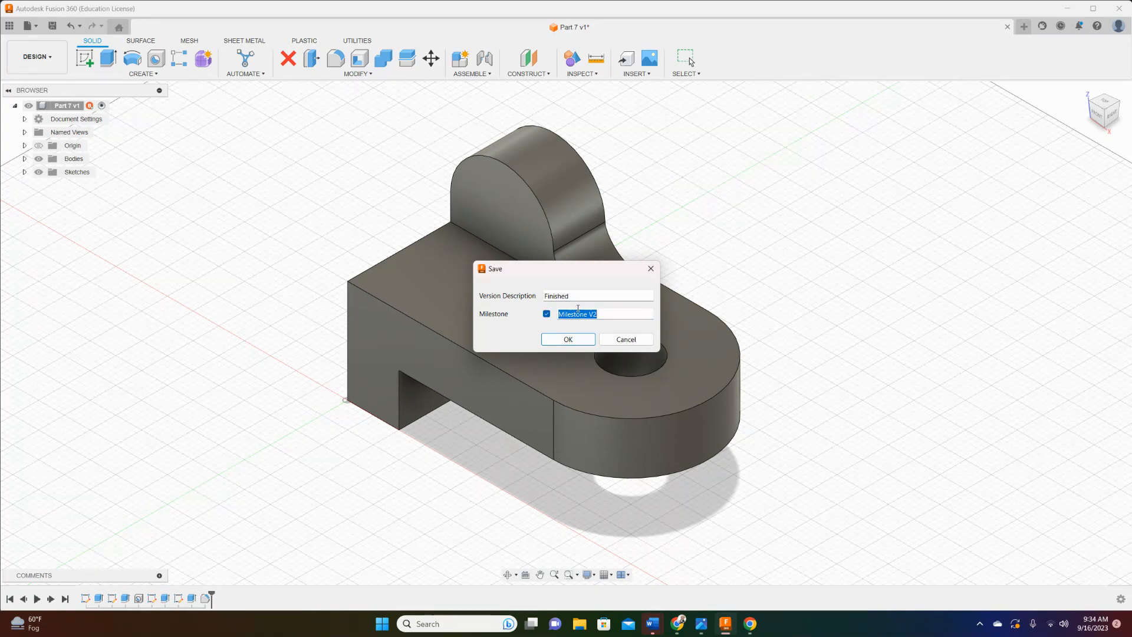
type("completed part")
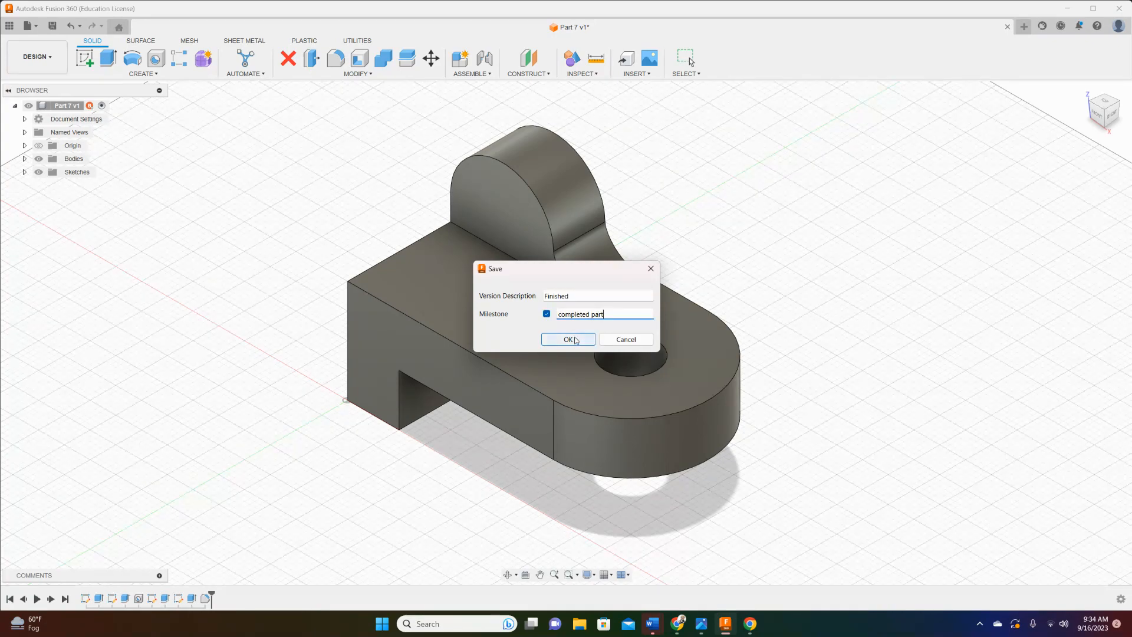
left_click(568, 339)
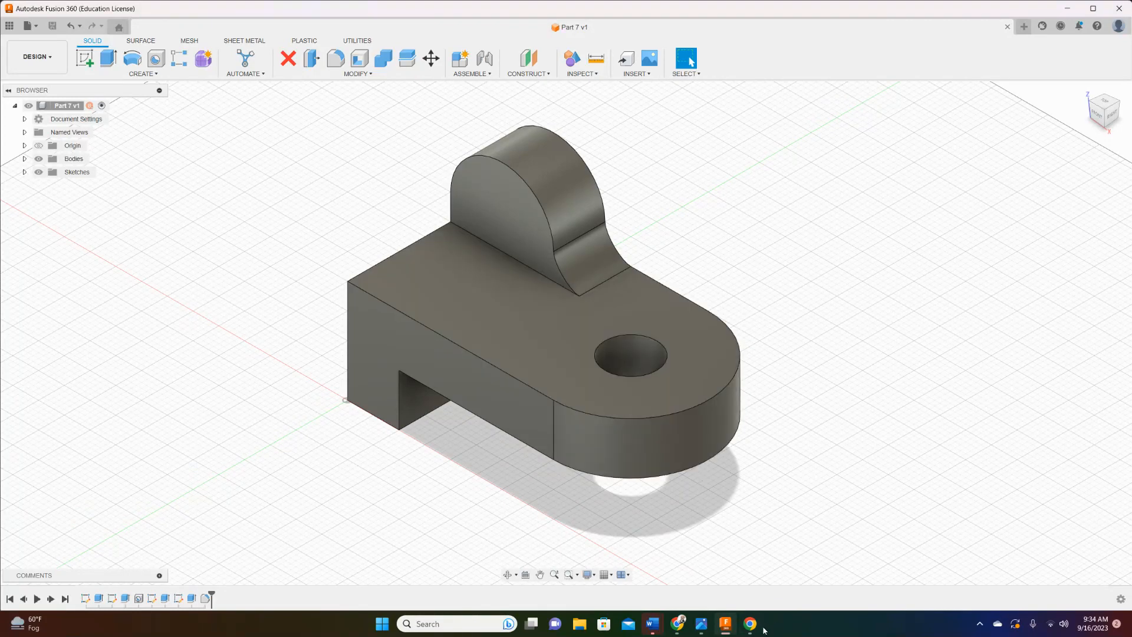
left_click(690, 601)
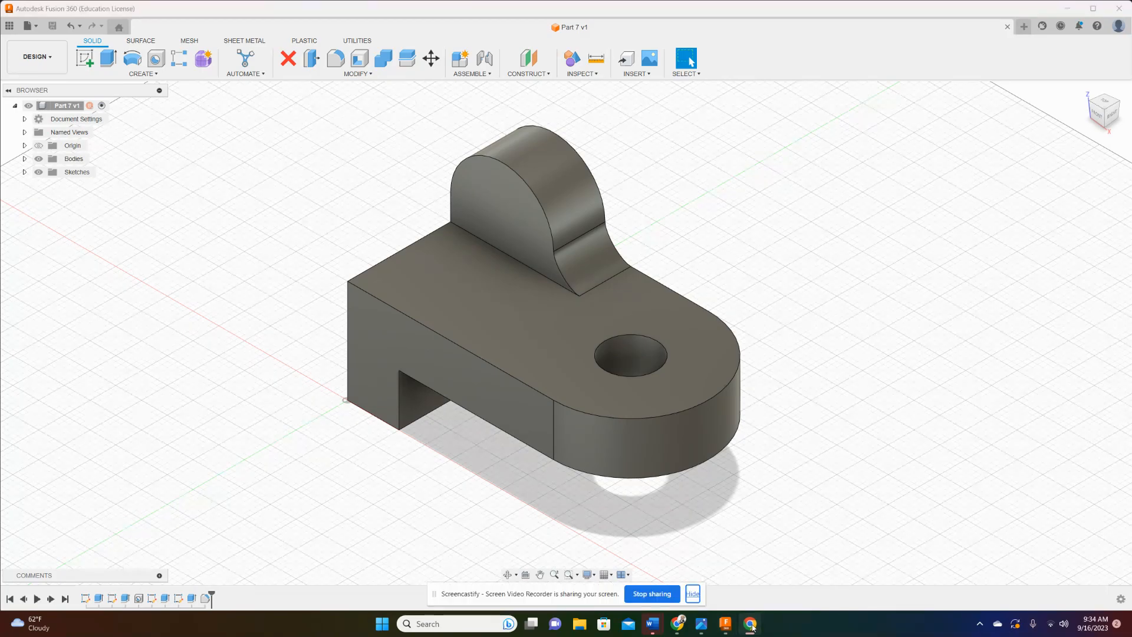